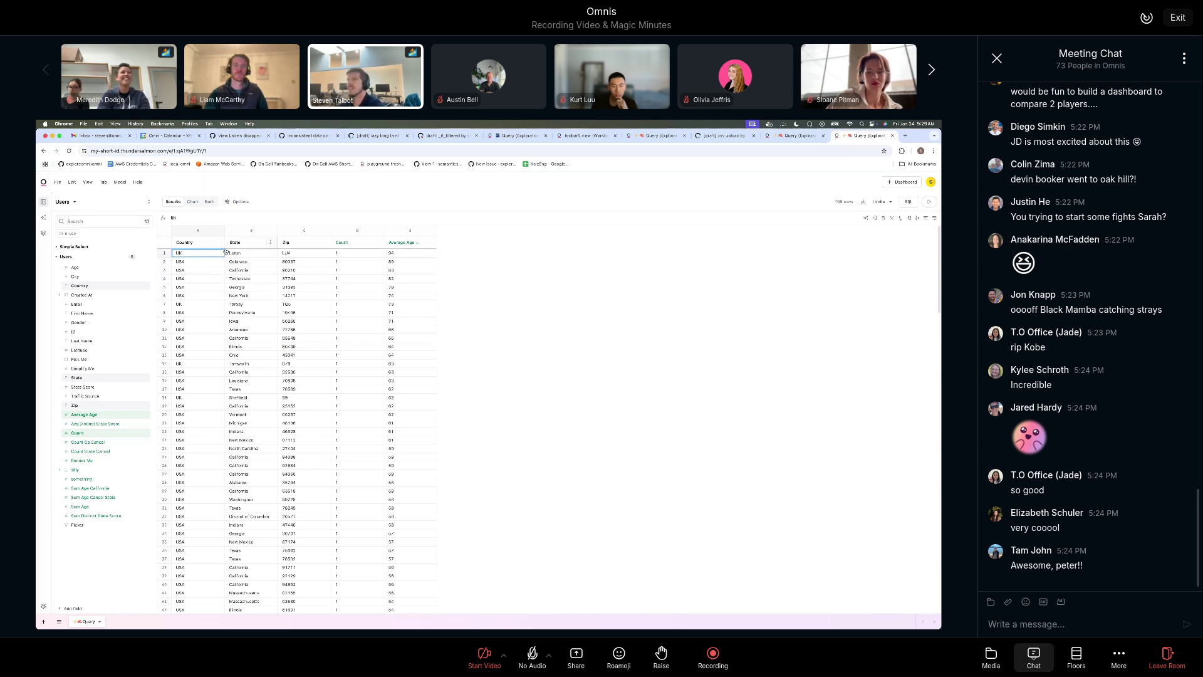
Upload the file geo-data.csv from the computer into the model as a new CSV
{"action": "key", "text": "super+equal"}
{"action": "key", "text": "super+equal"}
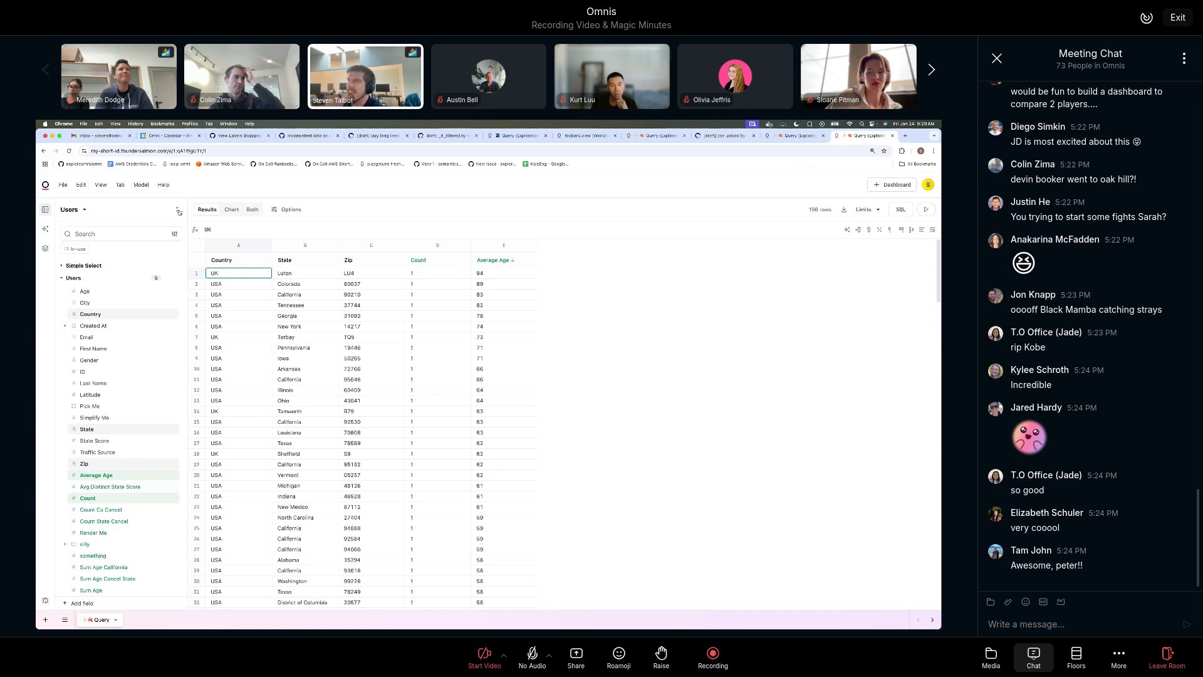
{"action": "left_click", "coordinate": [143, 185]}
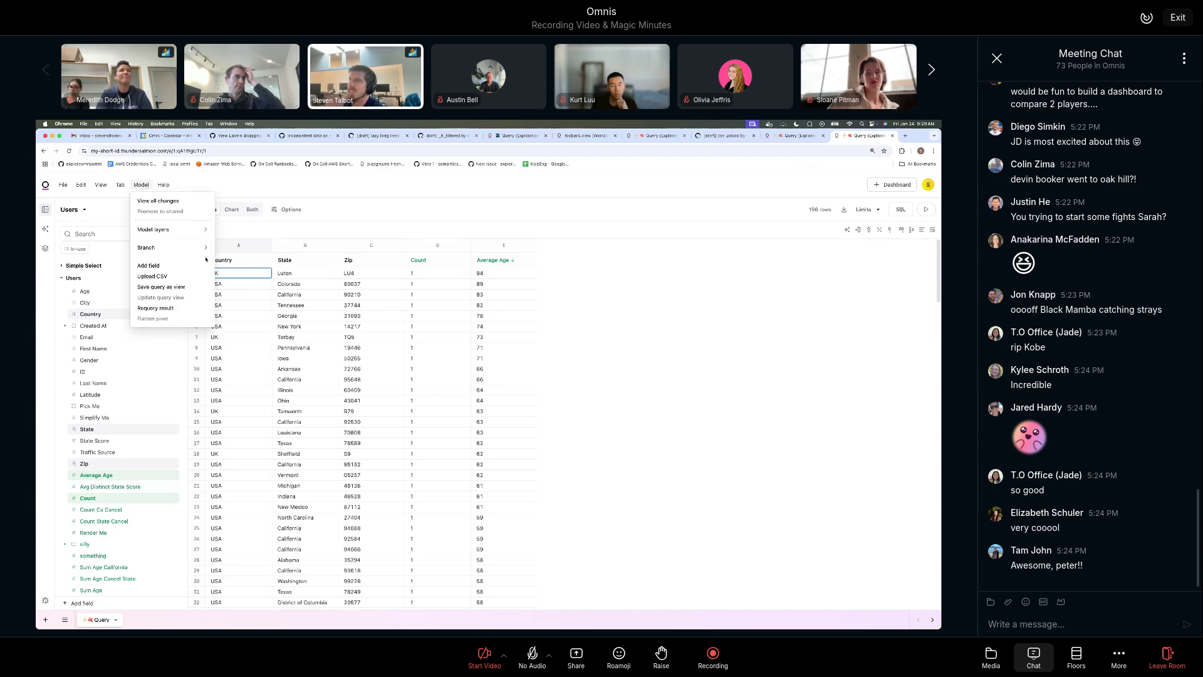
{"action": "left_click", "coordinate": [152, 276]}
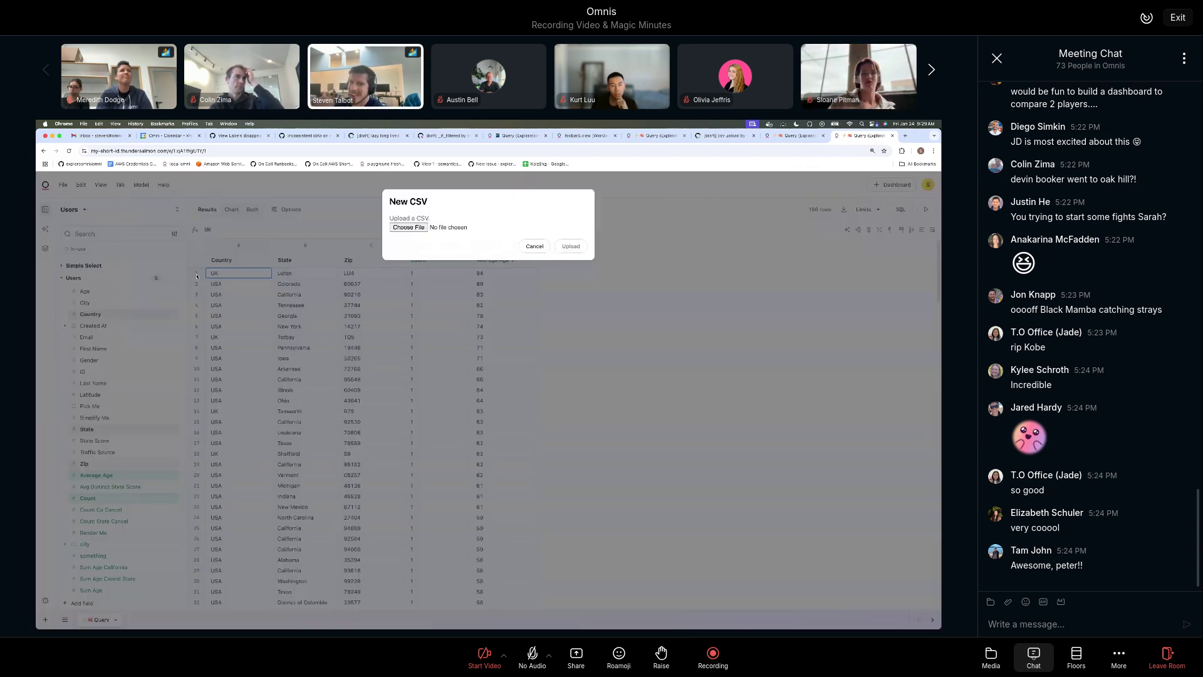
{"action": "left_click", "coordinate": [419, 229]}
{"action": "left_click", "coordinate": [585, 310]}
{"action": "type", "text": "geo-data"}
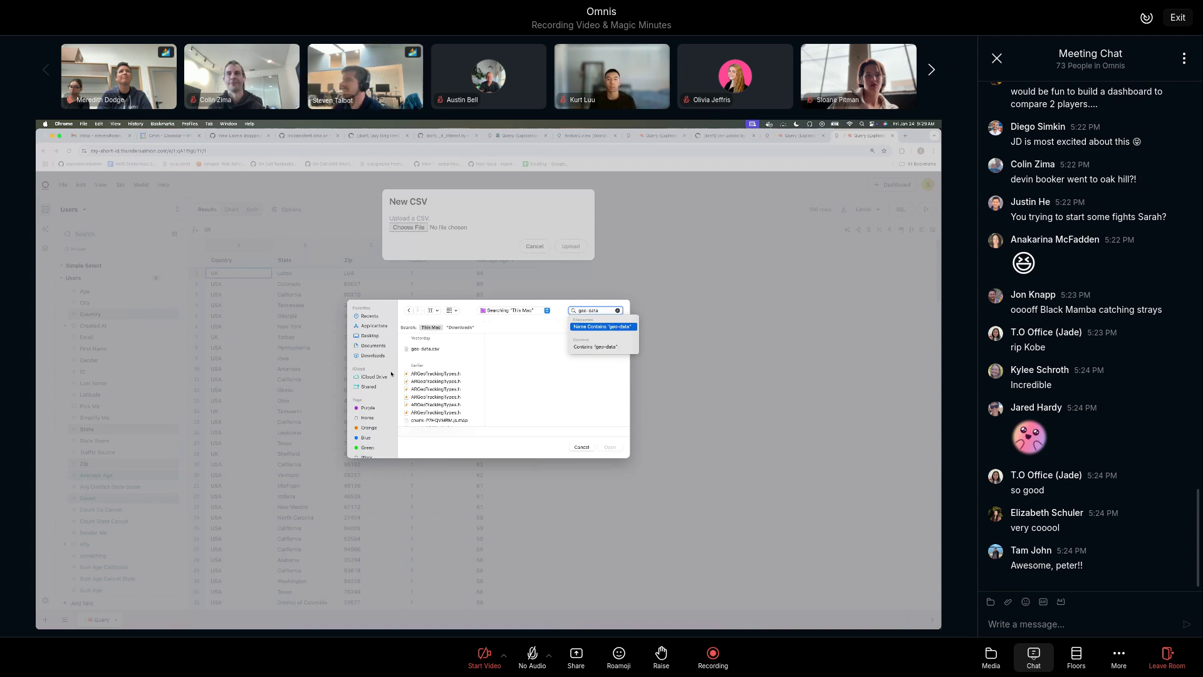
{"action": "left_click", "coordinate": [425, 349]}
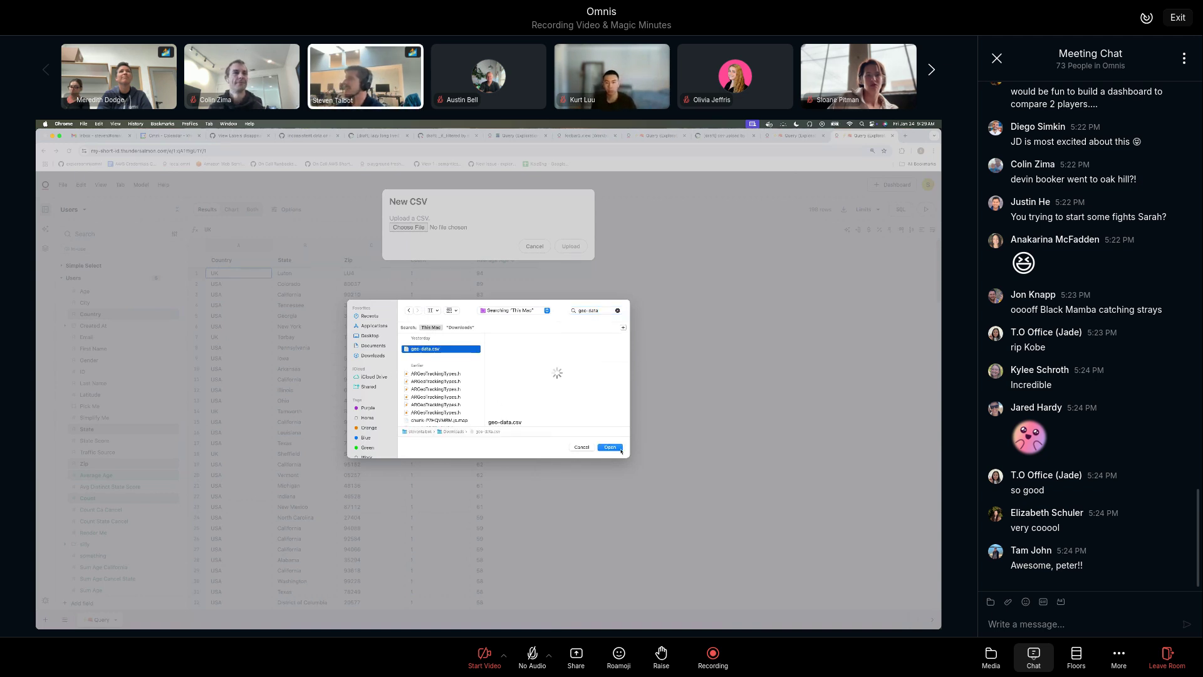
{"action": "left_click", "coordinate": [620, 449]}
{"action": "left_click", "coordinate": [571, 246]}
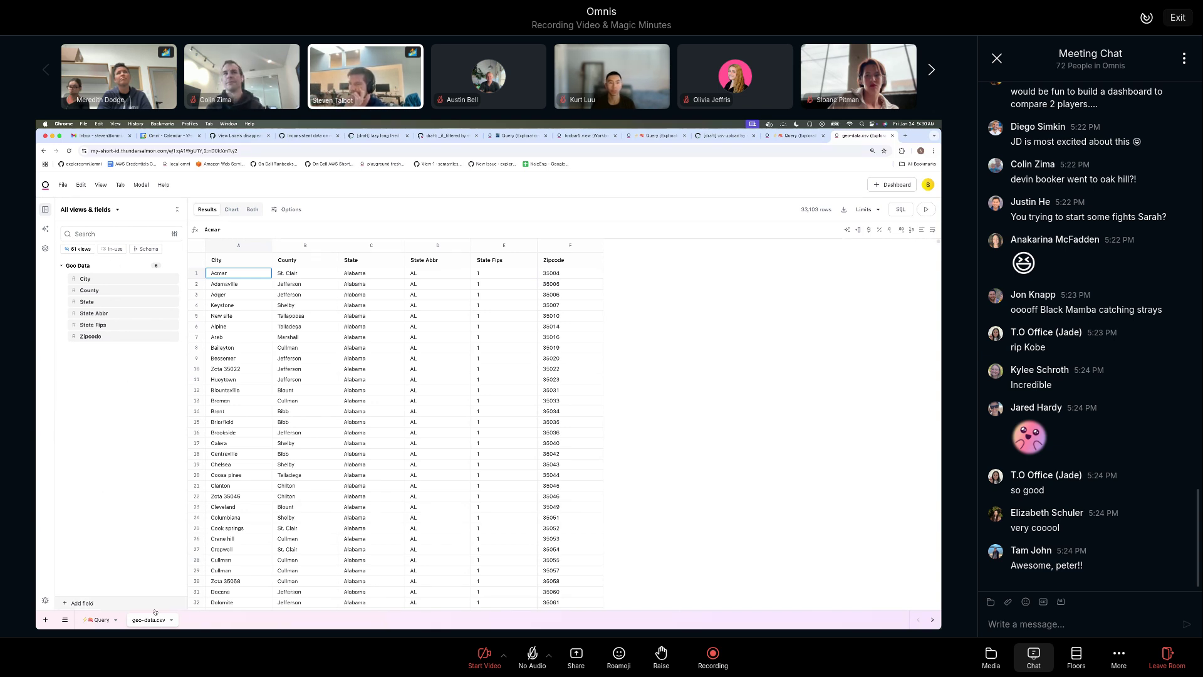
Start a new query tab, search all views for "geo" and expand the Geo Data view
{"action": "left_click", "coordinate": [44, 619]}
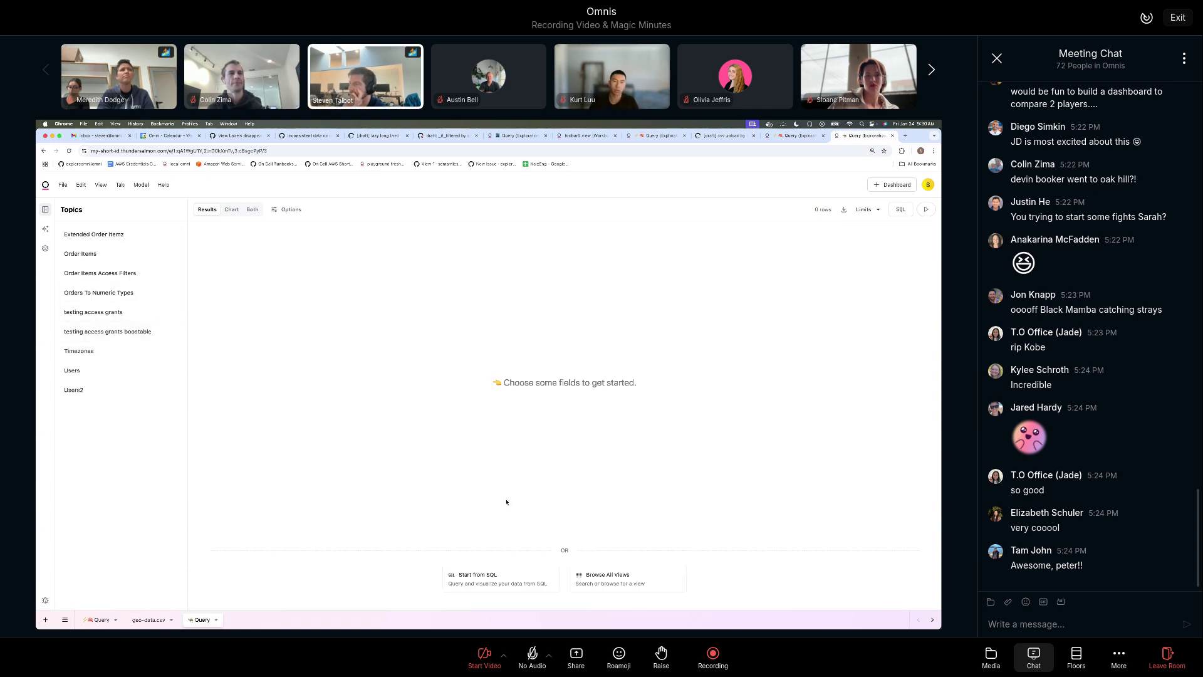
{"action": "left_click", "coordinate": [93, 234]}
{"action": "type", "text": "geo"}
{"action": "left_click", "coordinate": [78, 266]}
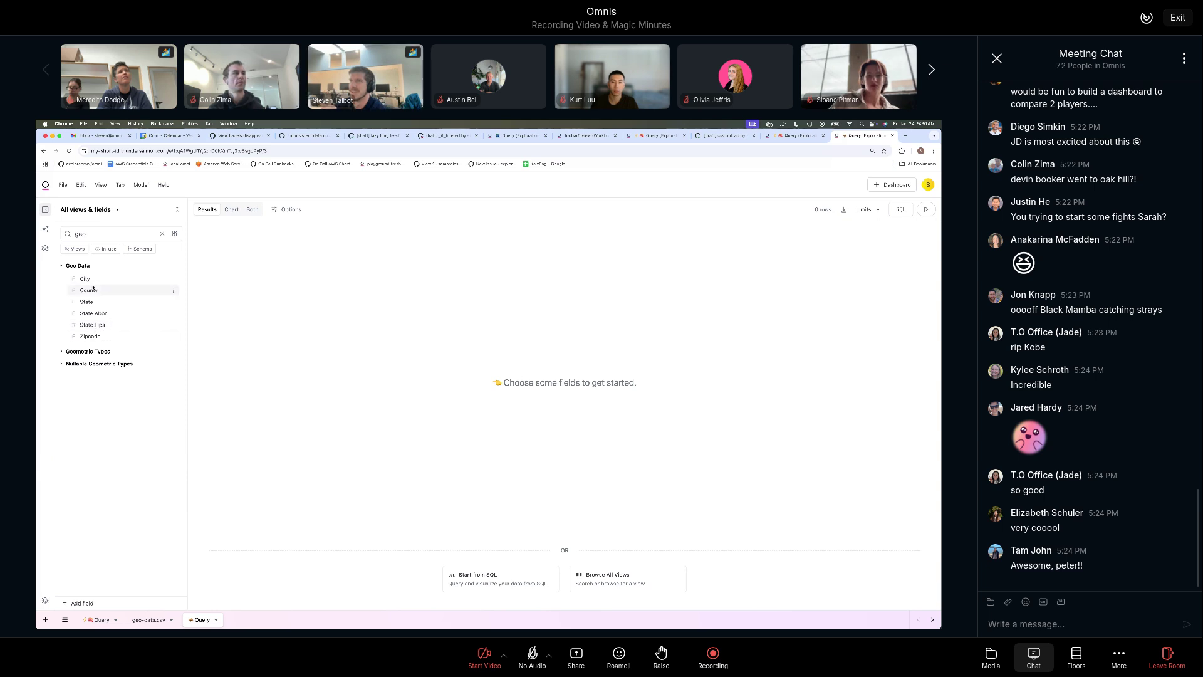
Add the State field and a Count Distinct aggregate of City from Geo Data to the query
{"action": "left_click", "coordinate": [88, 301]}
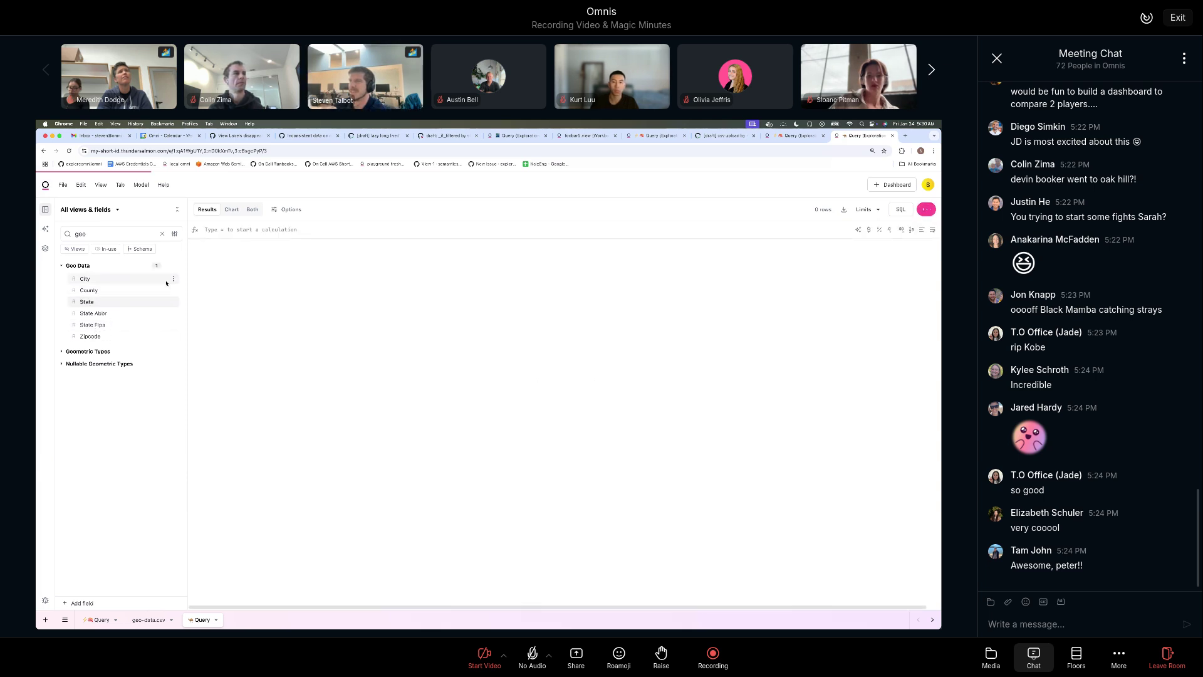
{"action": "left_click", "coordinate": [175, 281]}
{"action": "mouse_move", "coordinate": [232, 332]}
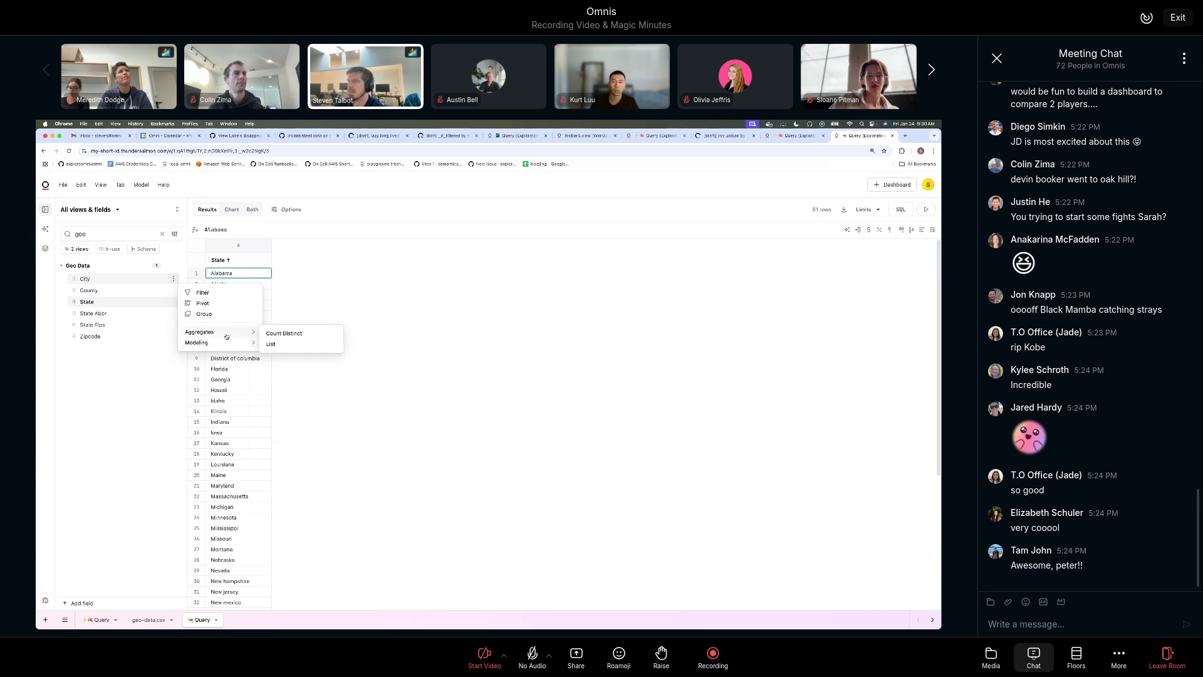
{"action": "left_click", "coordinate": [282, 337]}
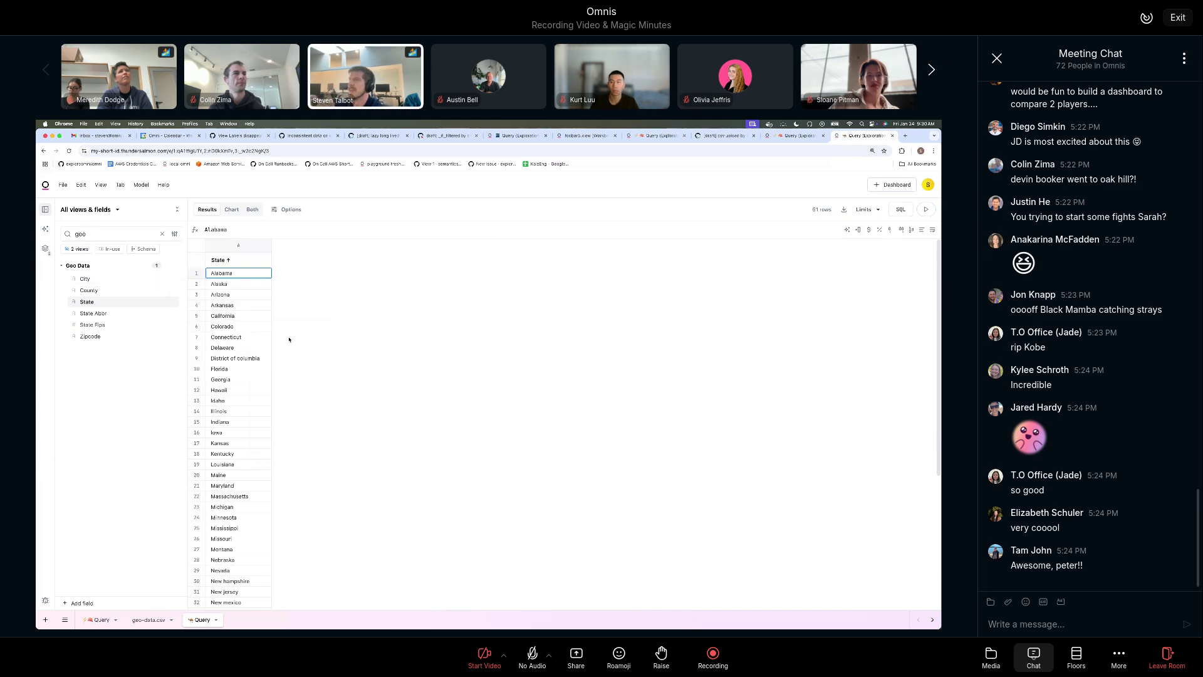
Open the query inspector and examine the source table name in the generated SQL's FROM clause
{"action": "key", "text": "alt+9"}
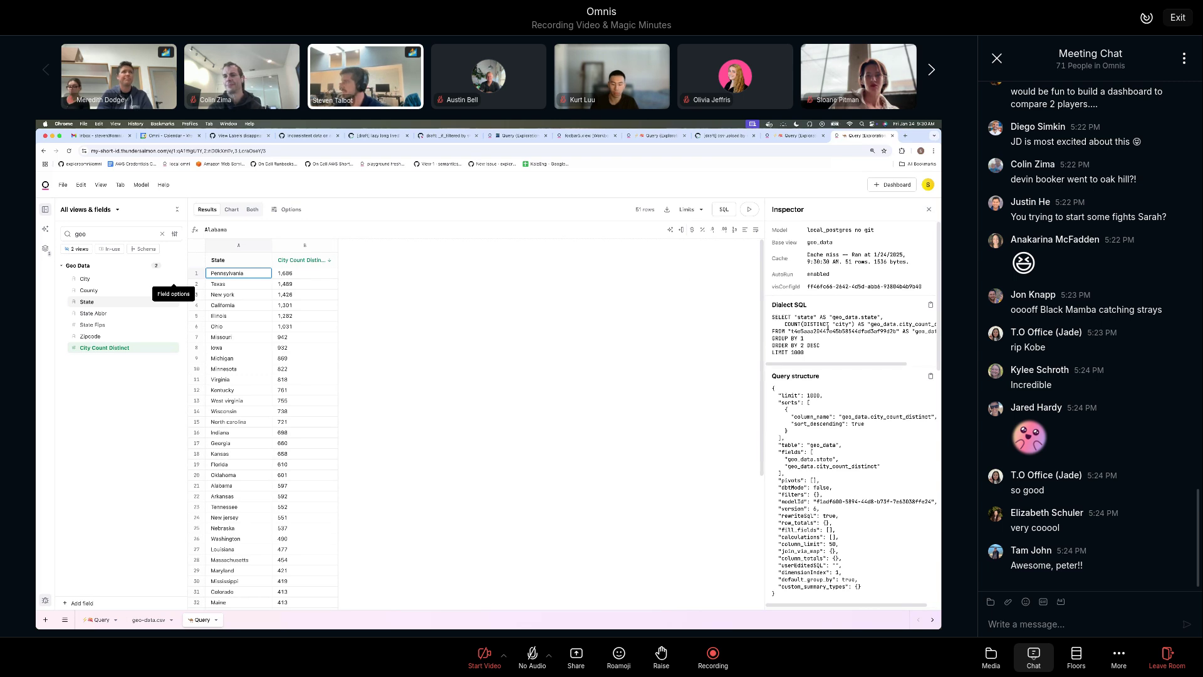
{"action": "double_click", "coordinate": [828, 328]}
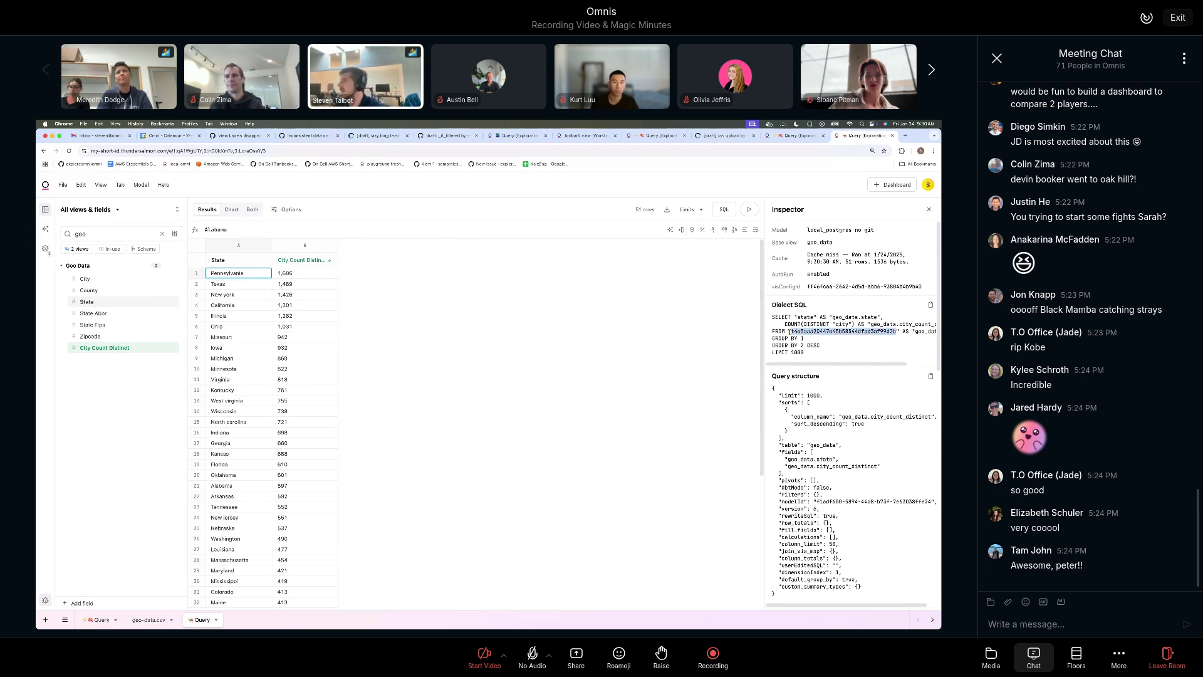
{"action": "left_click", "coordinate": [789, 331]}
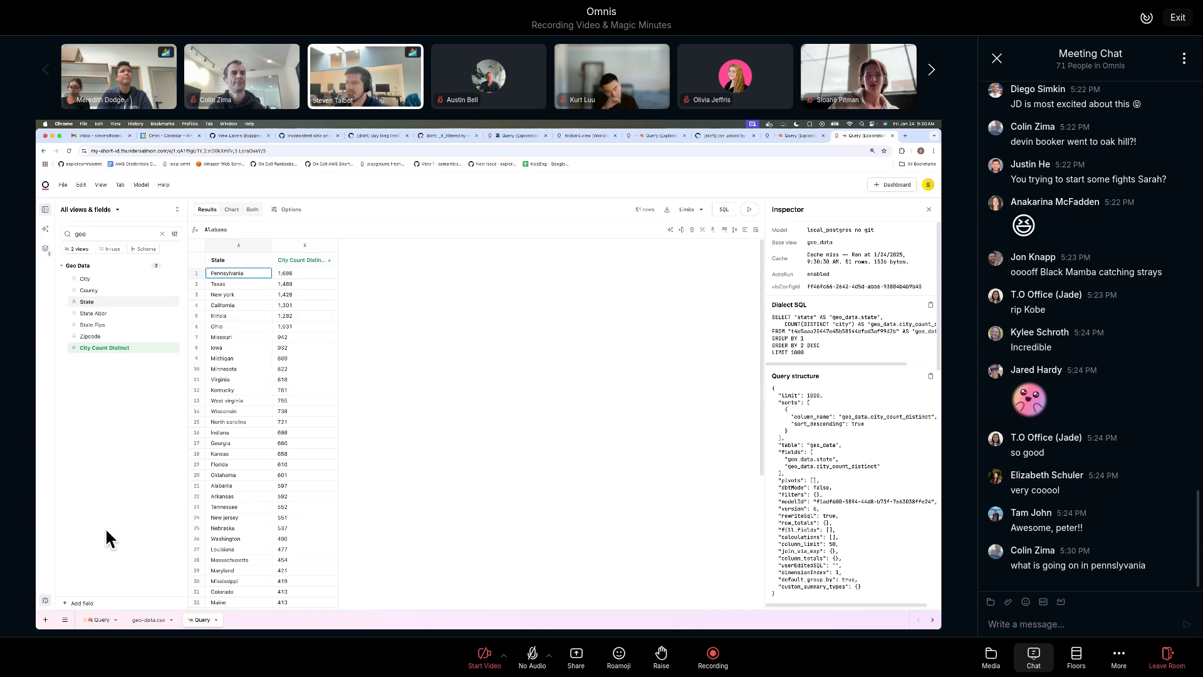
Return to the original Users query and insert a blank calculation column after Average Age
{"action": "left_click", "coordinate": [100, 619]}
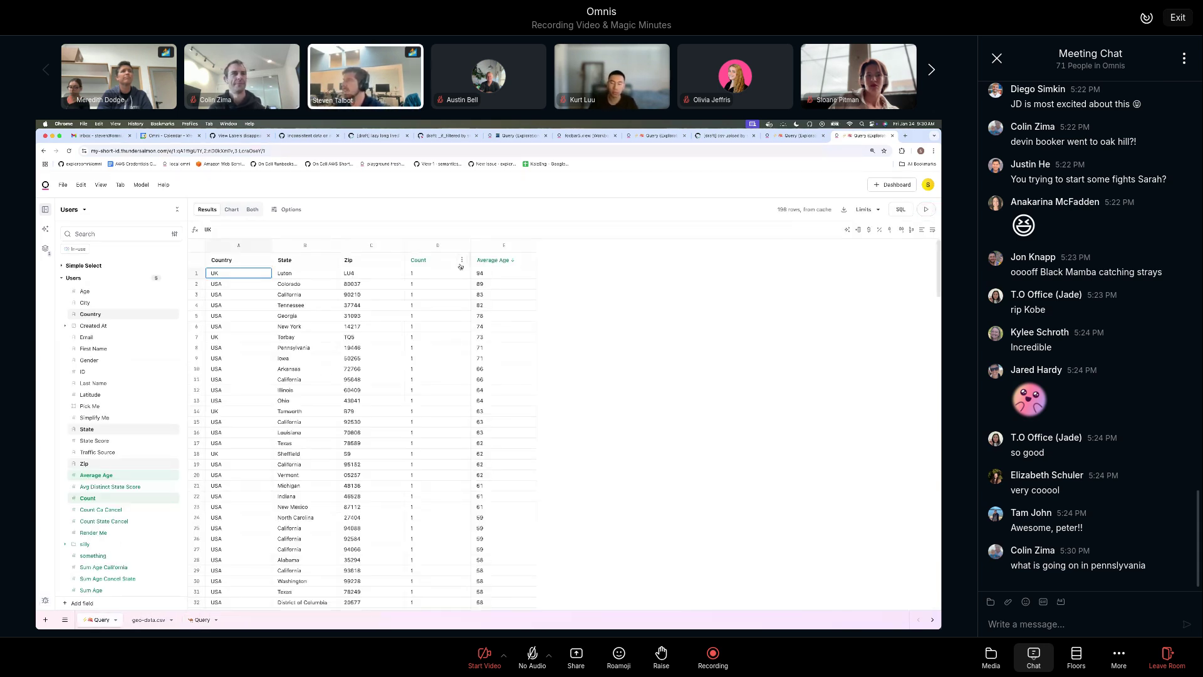
{"action": "left_click", "coordinate": [503, 273]}
{"action": "left_click", "coordinate": [858, 230]}
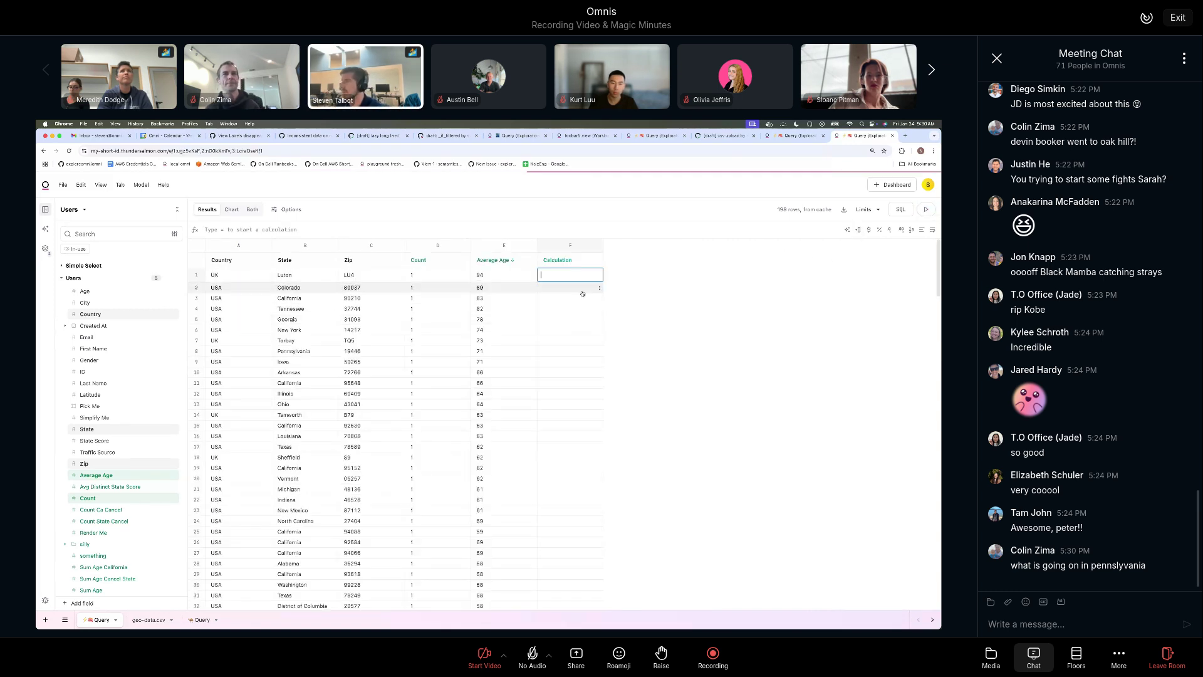
Enter =XLOOKUP(C, 'geo-data.csv'!F:F, 'geo-data.csv'!B:B) in the calculation column and sort the results by it in descending order
{"action": "type", "text": "=XLOOKUP("}
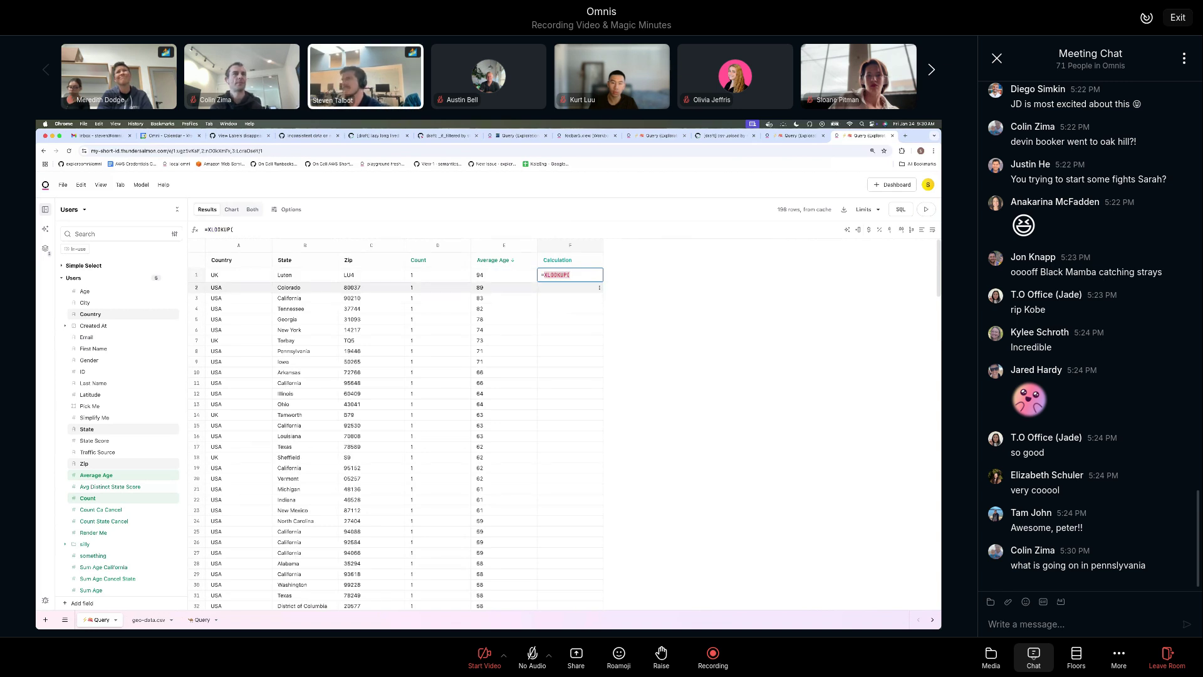
{"action": "type", "text": "C"}
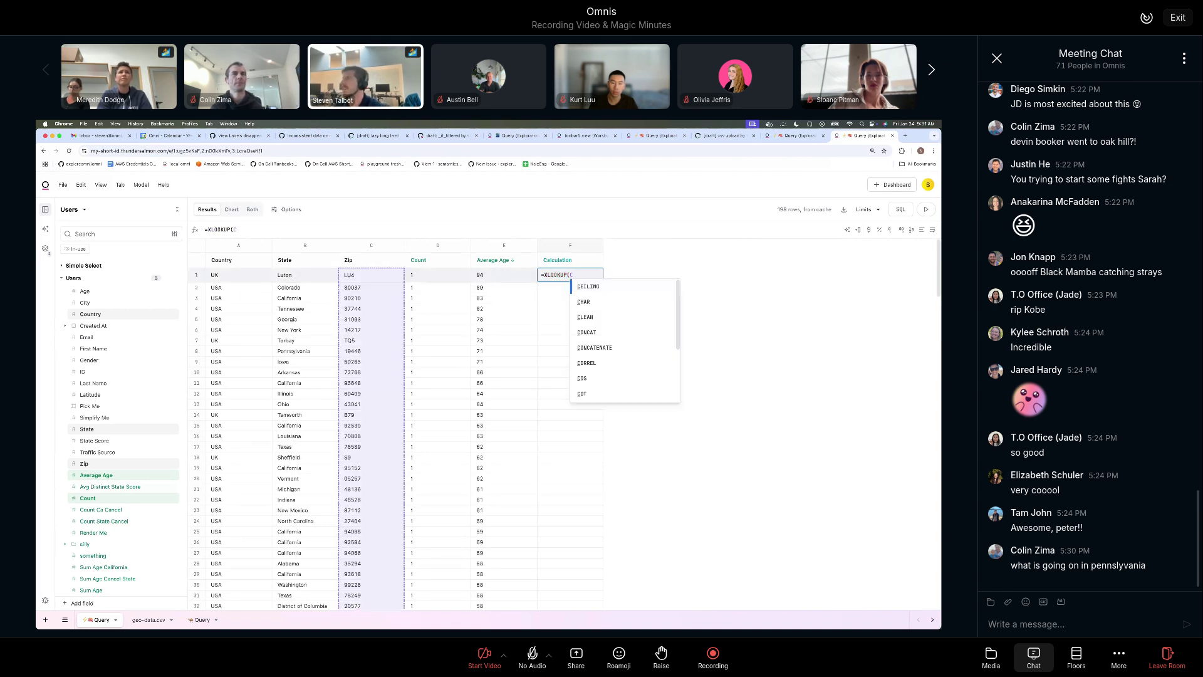
{"action": "type", "text": ", '"}
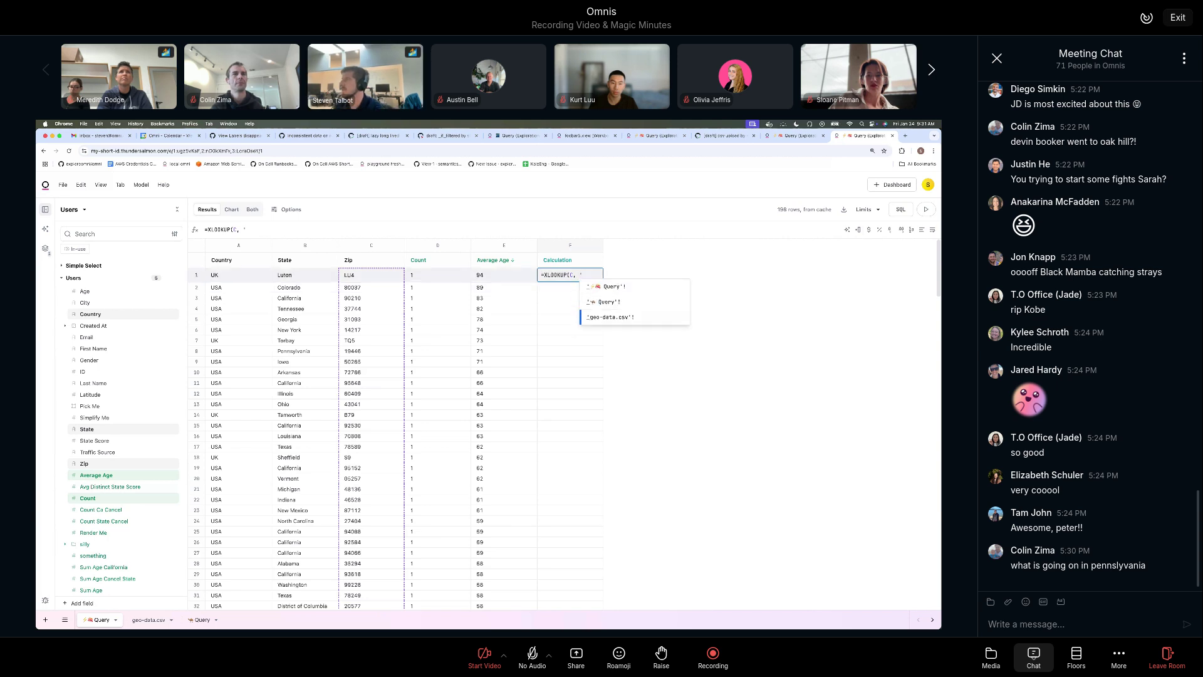
{"action": "key", "text": "Tab"}
{"action": "type", "text": "F:F, '"}
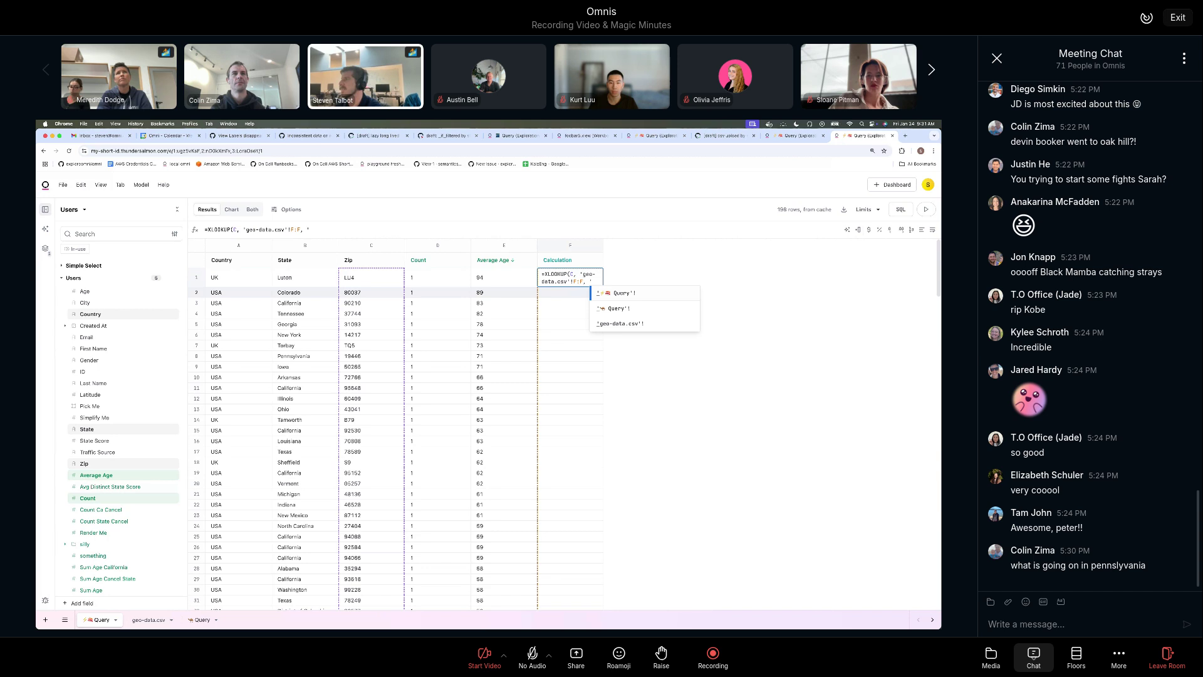
{"action": "key", "text": "Down"}
{"action": "key", "text": "Down"}
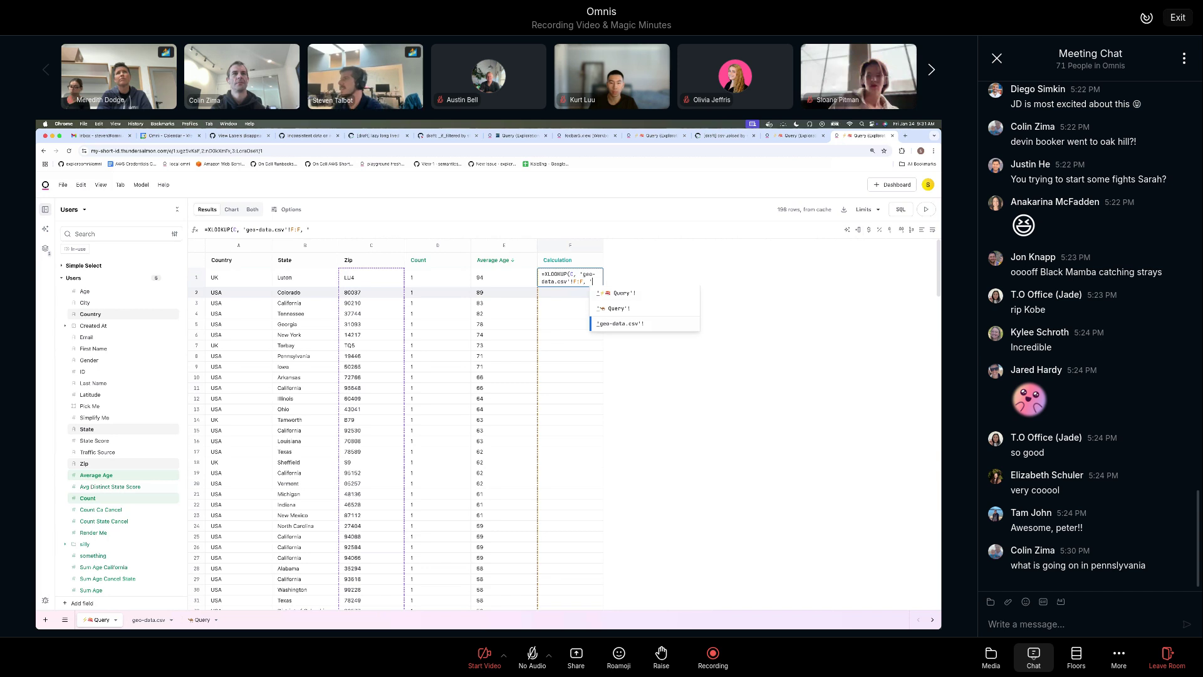
{"action": "key", "text": "Tab"}
{"action": "type", "text": "B:B)"}
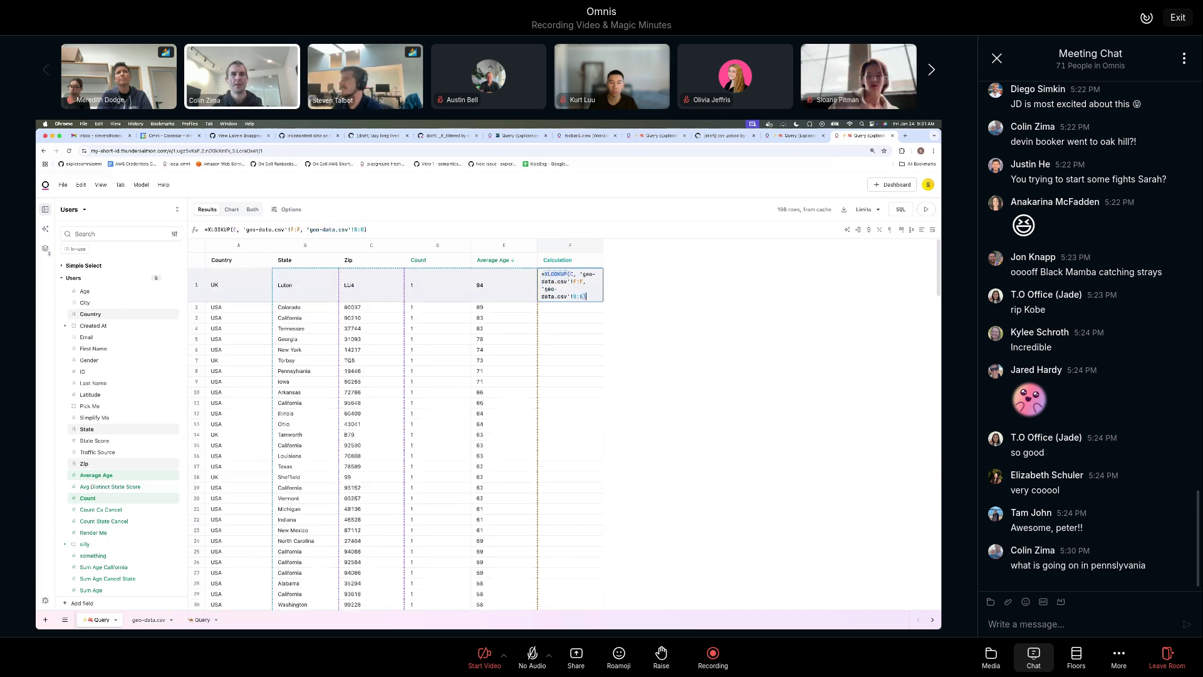
{"action": "key", "text": "Return"}
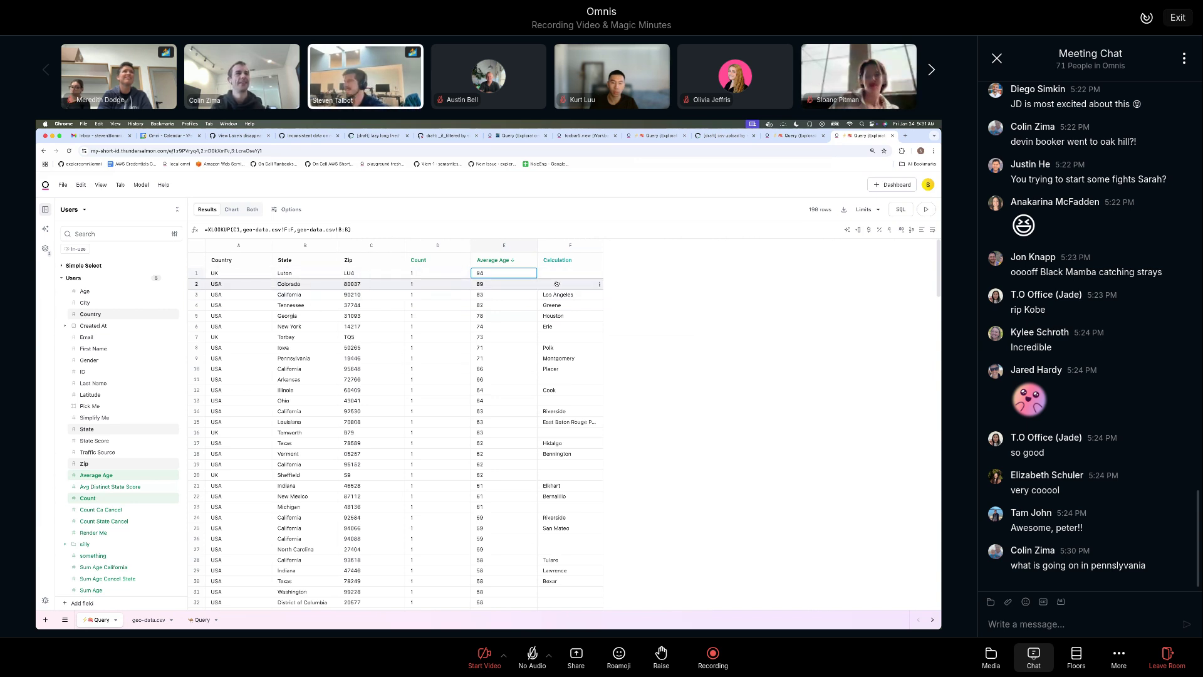
{"action": "left_click", "coordinate": [579, 263]}
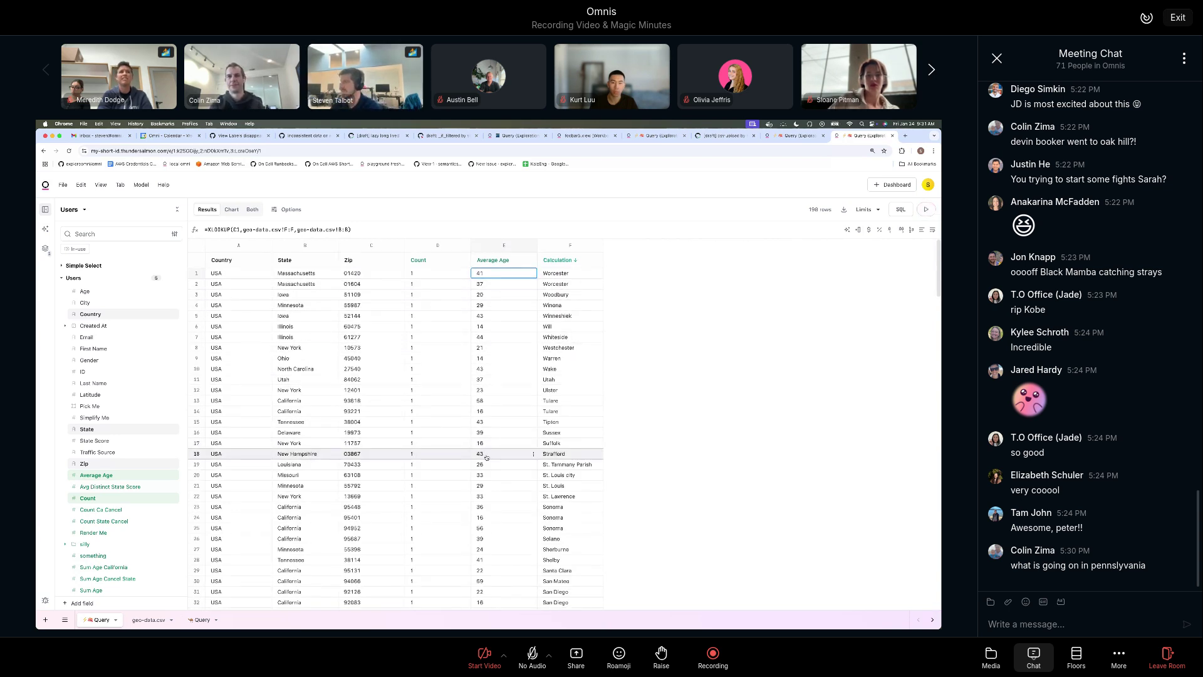
Open the inspector for the Users query and examine the second, DuckDB step of its generated SQL
{"action": "key", "text": "alt+9"}
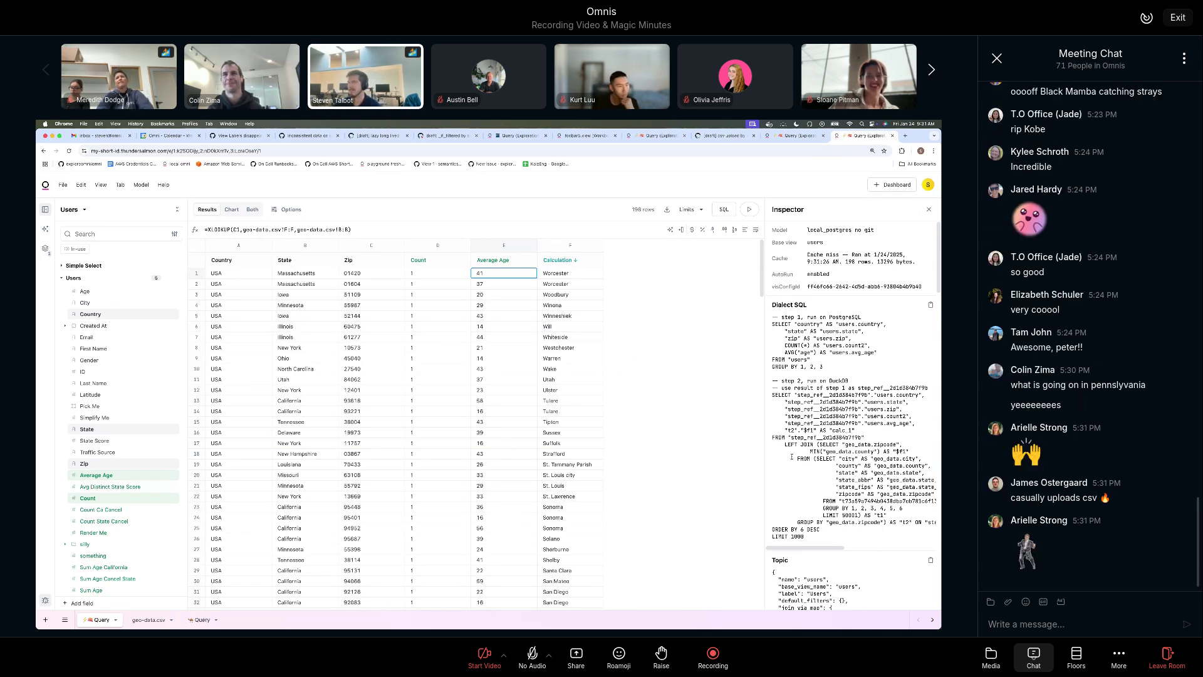
{"action": "left_click_drag", "start_coordinate": [815, 536], "coordinate": [816, 508]}
{"action": "left_click", "coordinate": [773, 379]}
{"action": "left_click", "coordinate": [815, 508]}
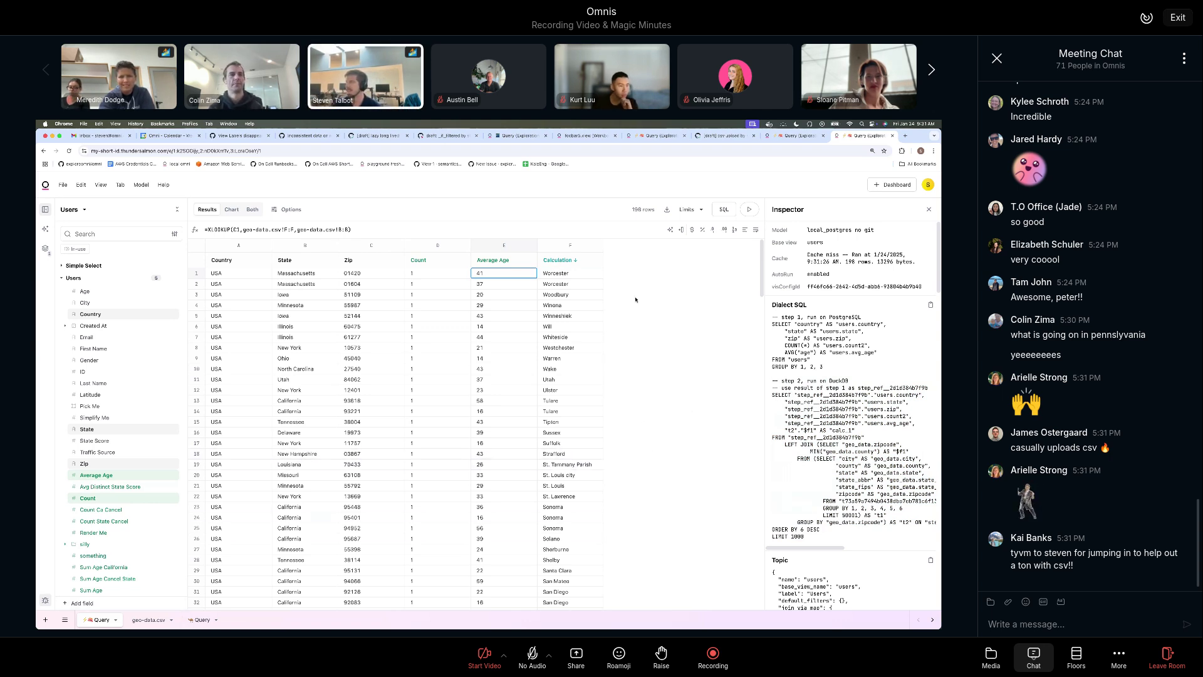
Add another calculation column using XLOOKUP to match State (B) against A:A of the Geo Data query tab and return its B:B
{"action": "left_click", "coordinate": [572, 272]}
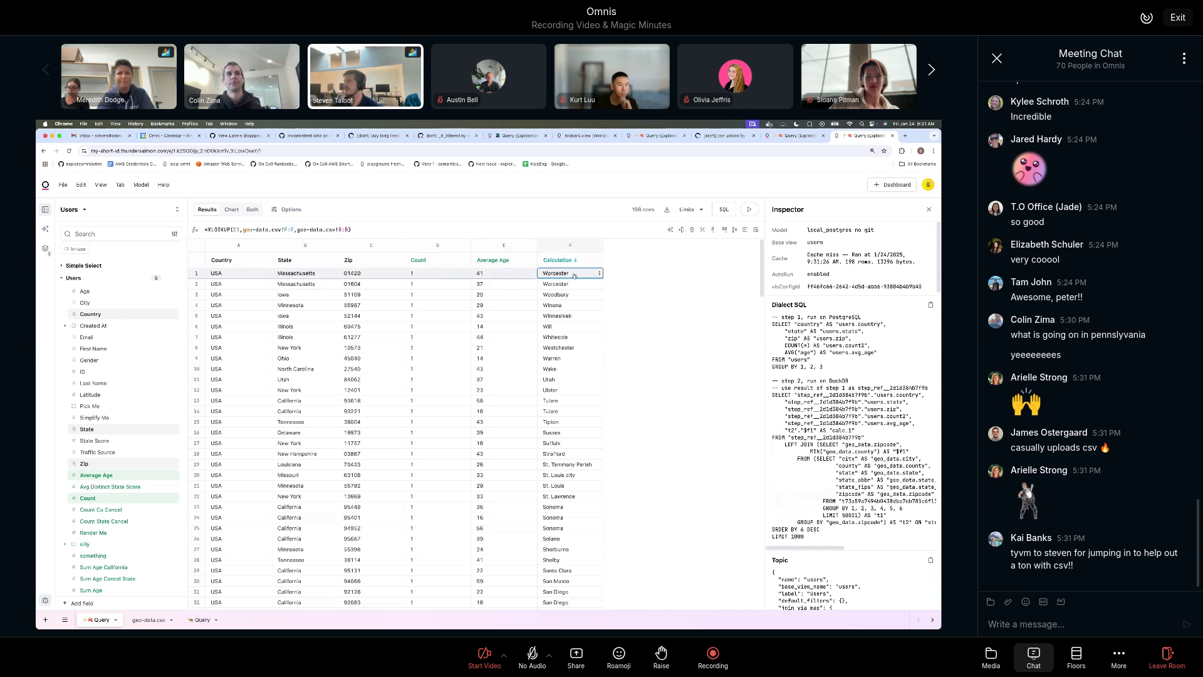
{"action": "left_click", "coordinate": [682, 230]}
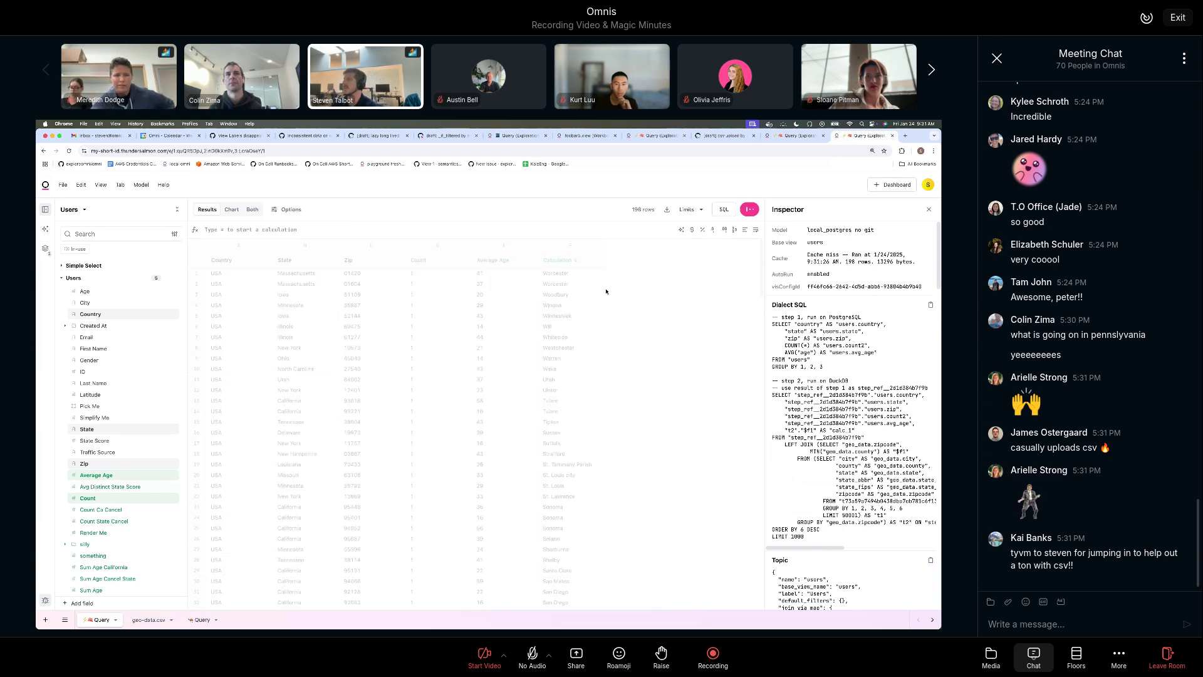
{"action": "type", "text": "=X"}
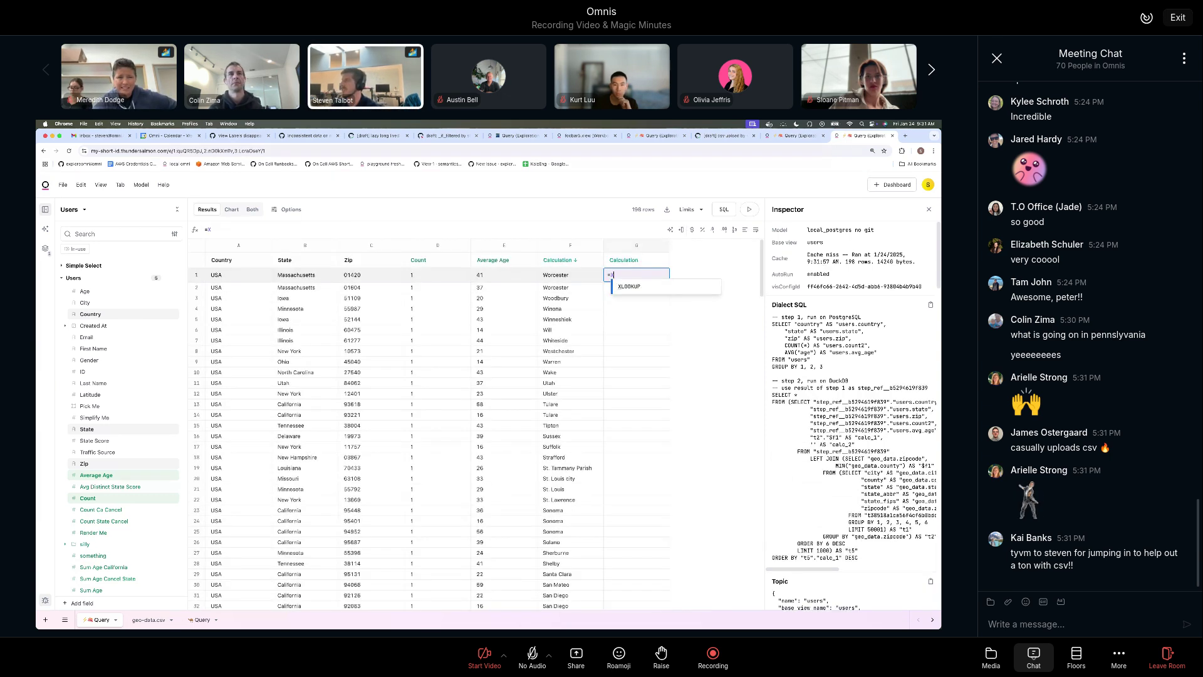
{"action": "type", "text": "L"}
{"action": "key", "text": "Tab"}
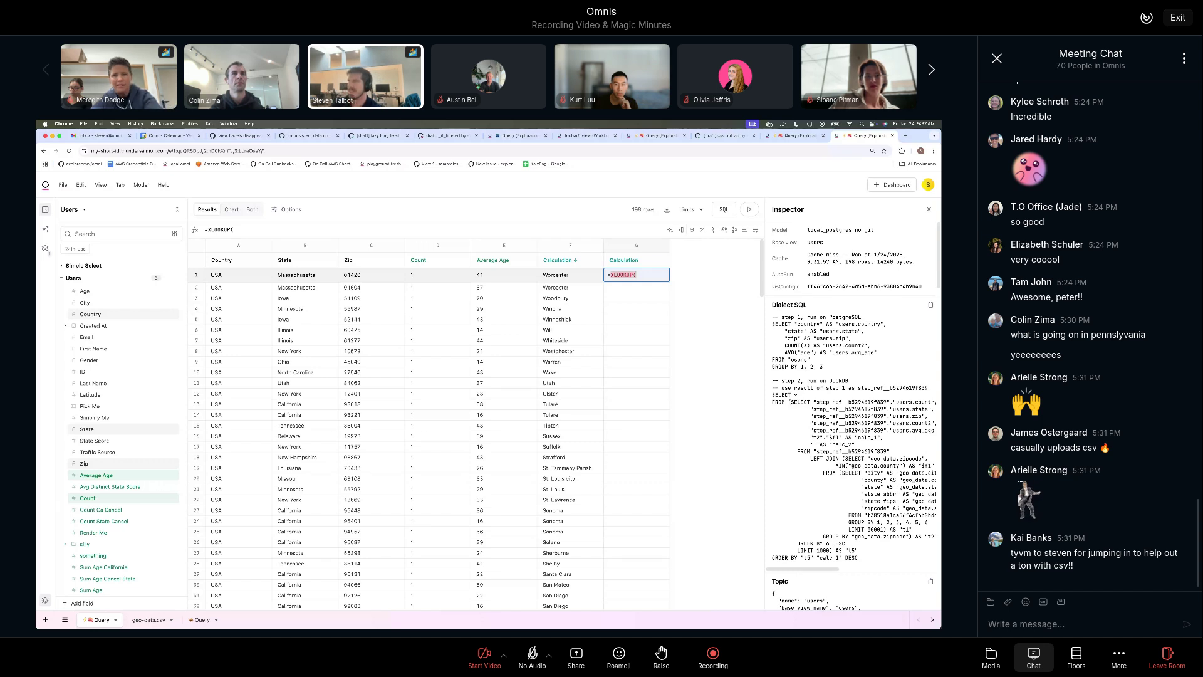
{"action": "type", "text": "B, '"}
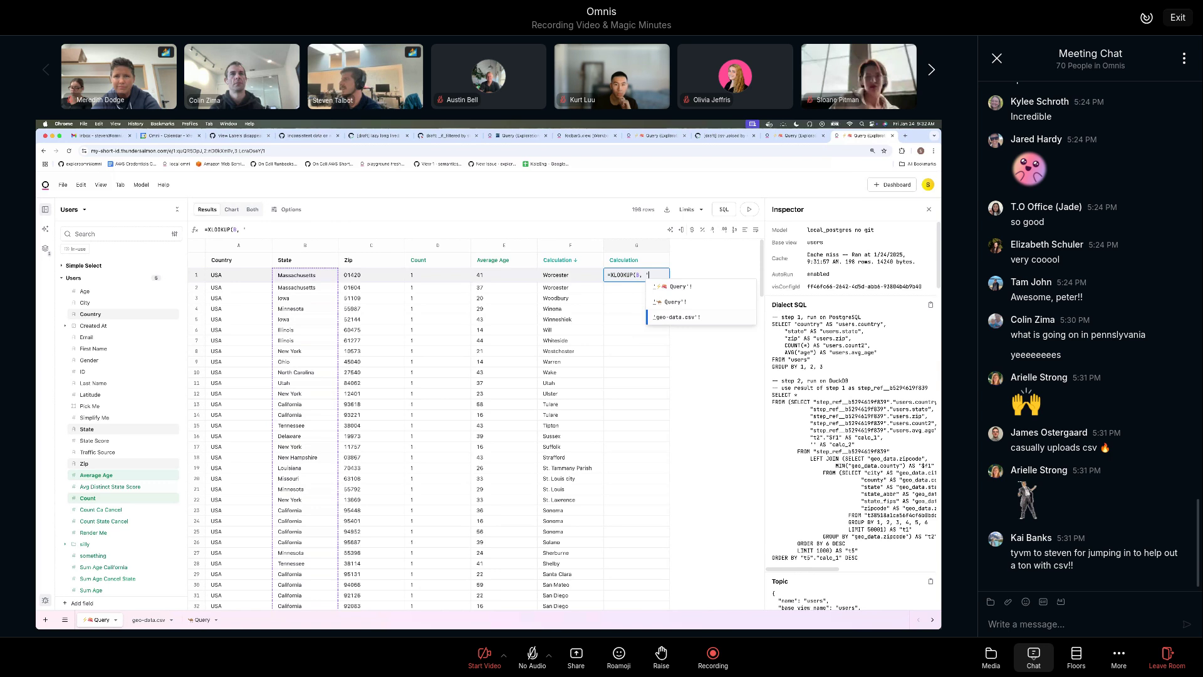
{"action": "key", "text": "Up"}
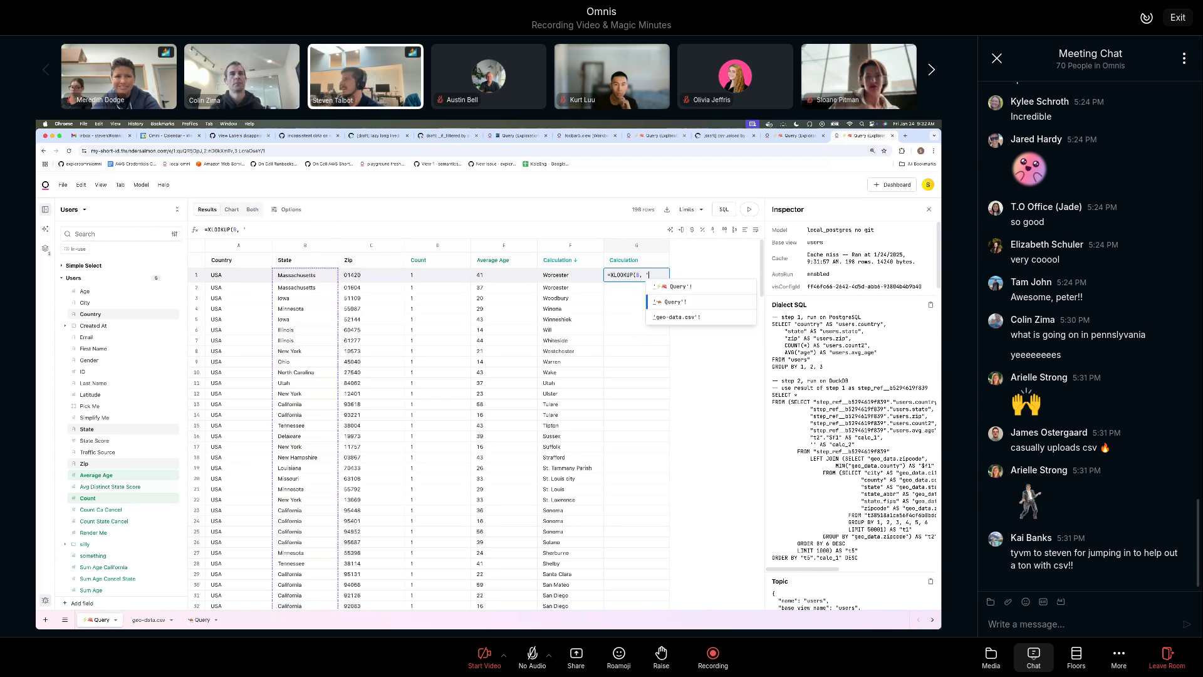
{"action": "key", "text": "Return"}
{"action": "type", "text": "A:A,'"}
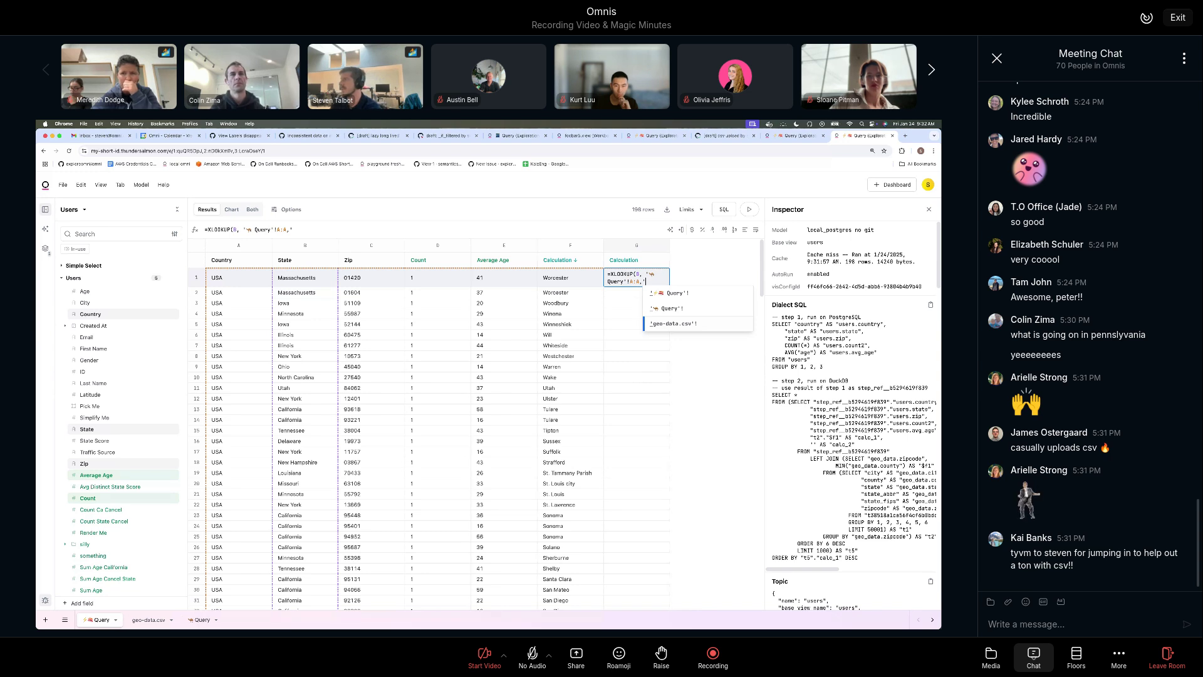
{"action": "key", "text": "Up"}
{"action": "key", "text": "Return"}
{"action": "type", "text": "B:B"}
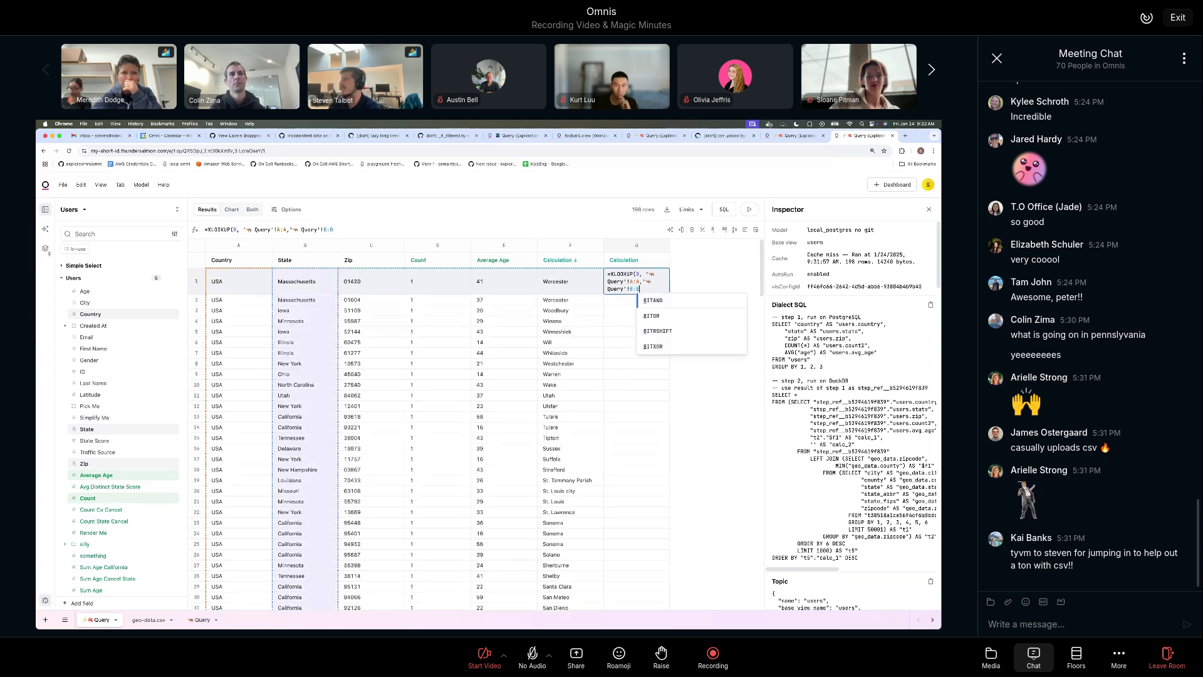
{"action": "type", "text": ")"}
{"action": "key", "text": "Return"}
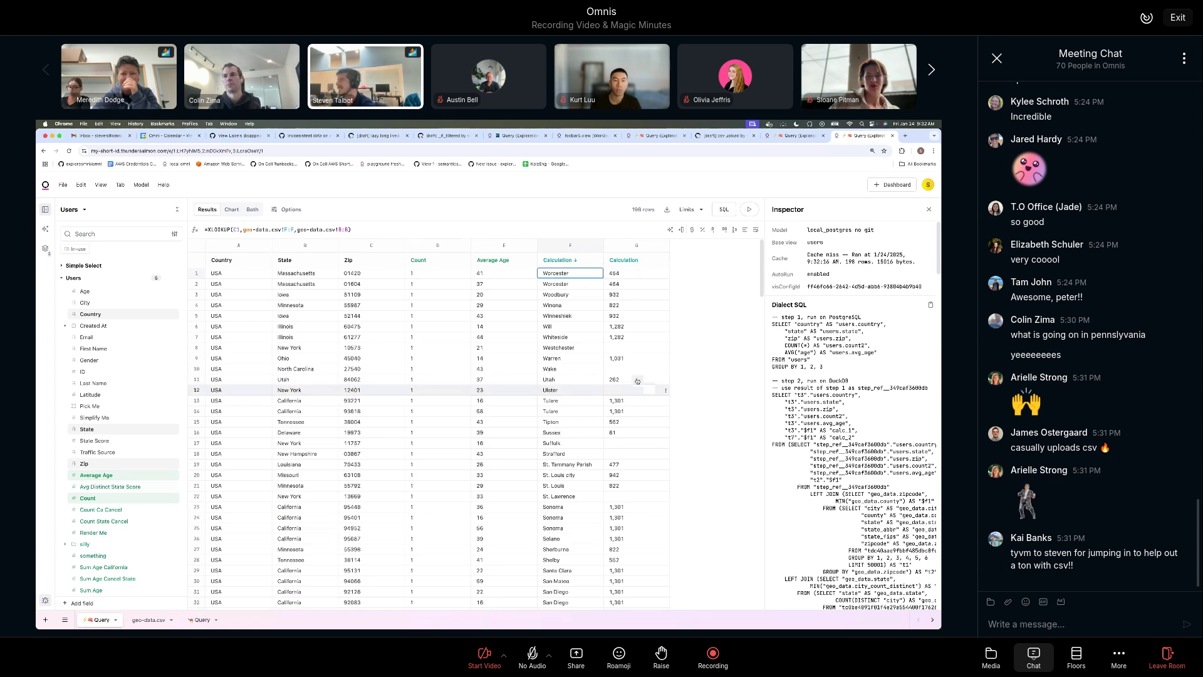
Show the Geo Data query of City Count Distinct by State as a chart and save the document with a dashboard as "dashy dash"
{"action": "scroll", "coordinate": [822, 380], "scroll_direction": "down", "scroll_amount": 3}
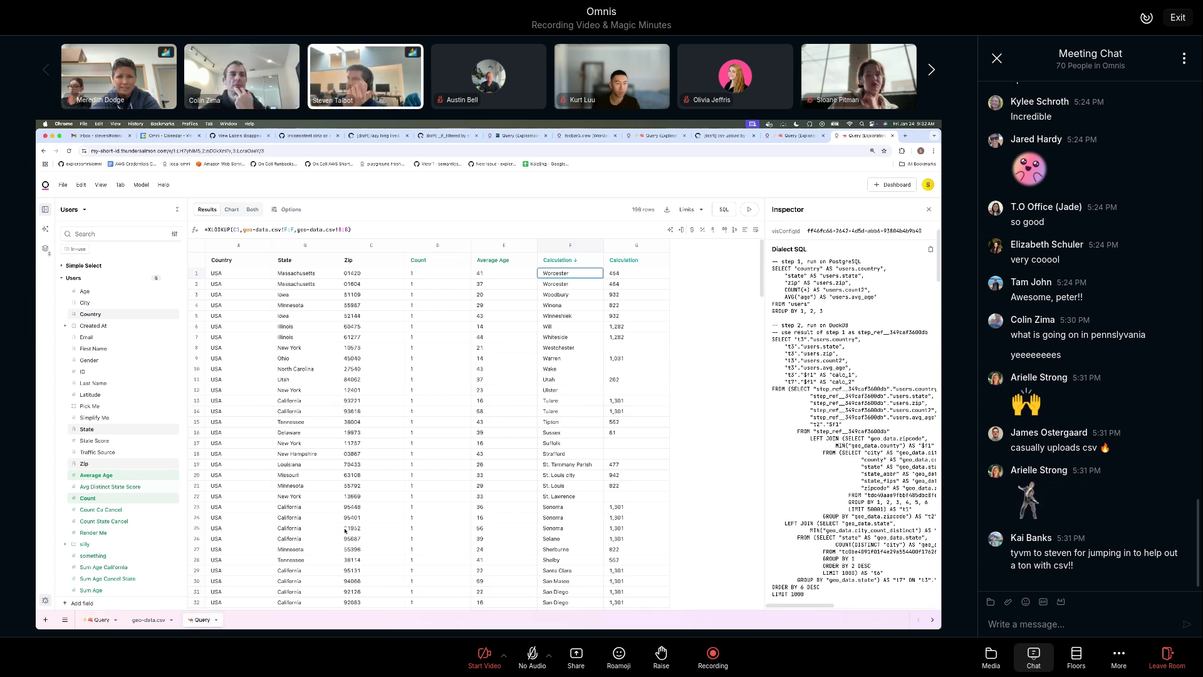
{"action": "left_click", "coordinate": [203, 619]}
{"action": "left_click", "coordinate": [231, 210]}
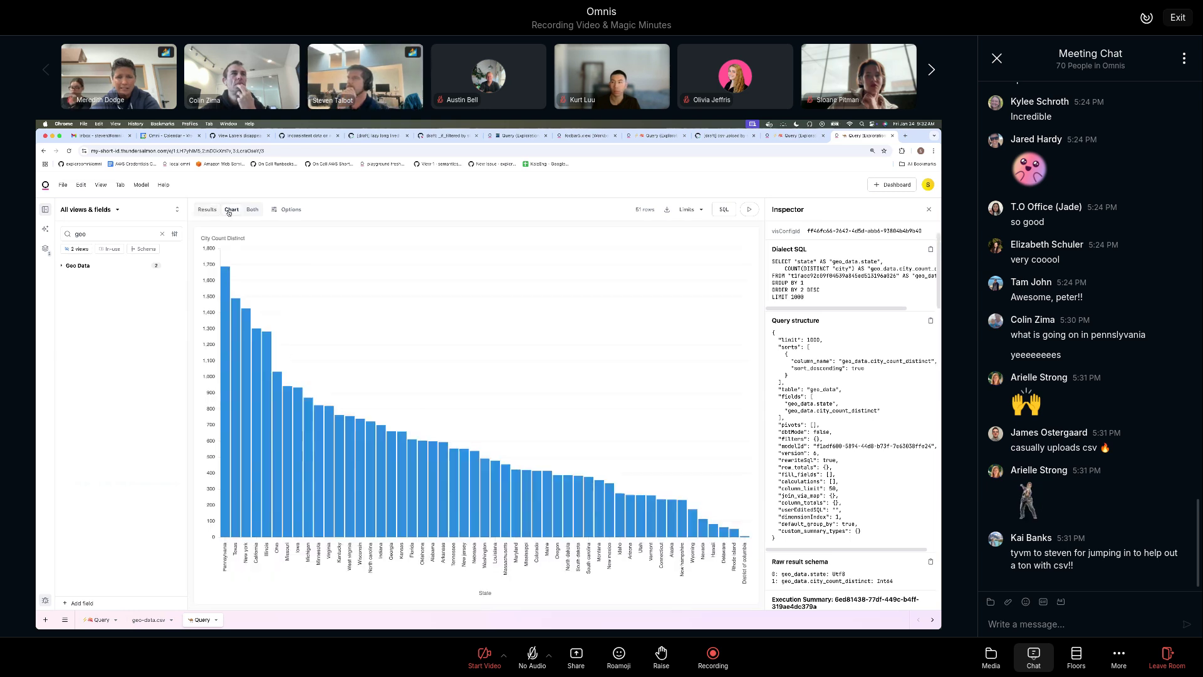
{"action": "left_click", "coordinate": [895, 184]}
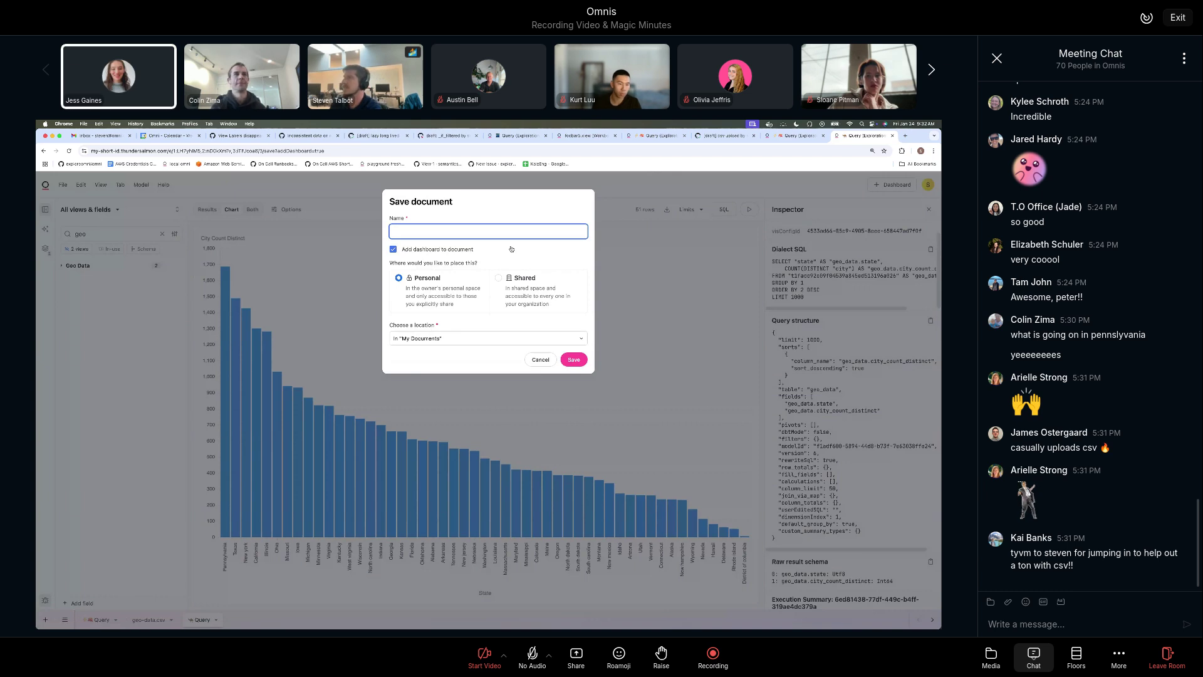
{"action": "key", "text": "Return"}
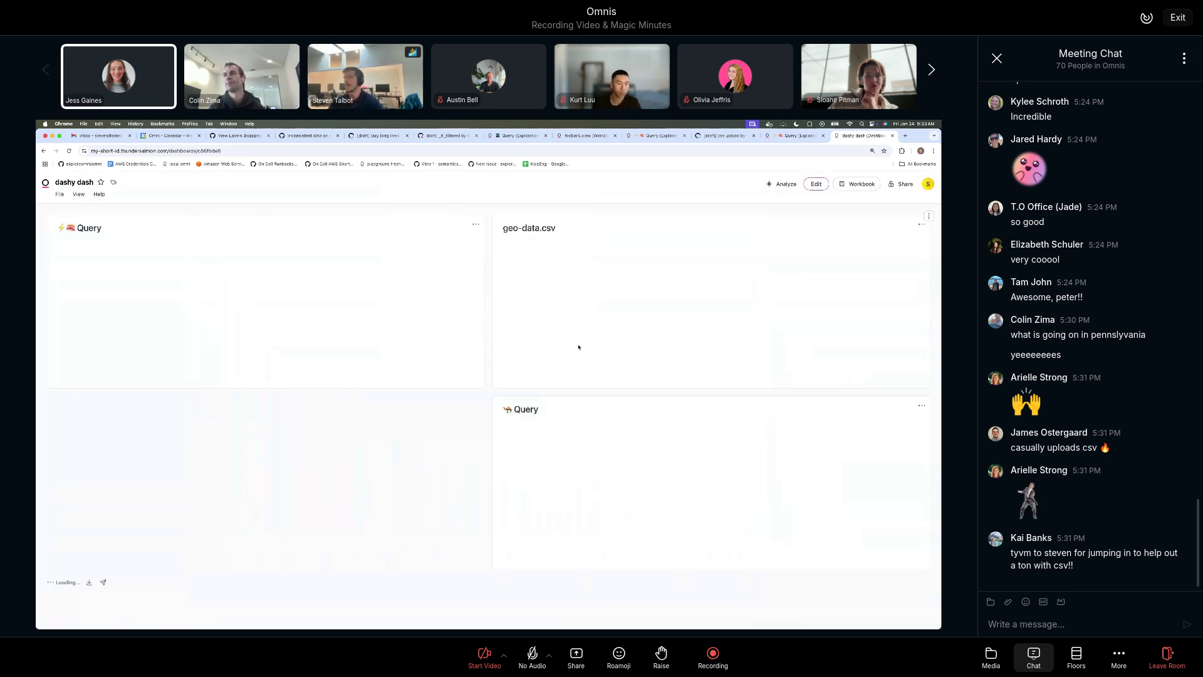
Open the dashboard's workbook in draft and go to the model definition of the Geo Data view
{"action": "left_click", "coordinate": [859, 184]}
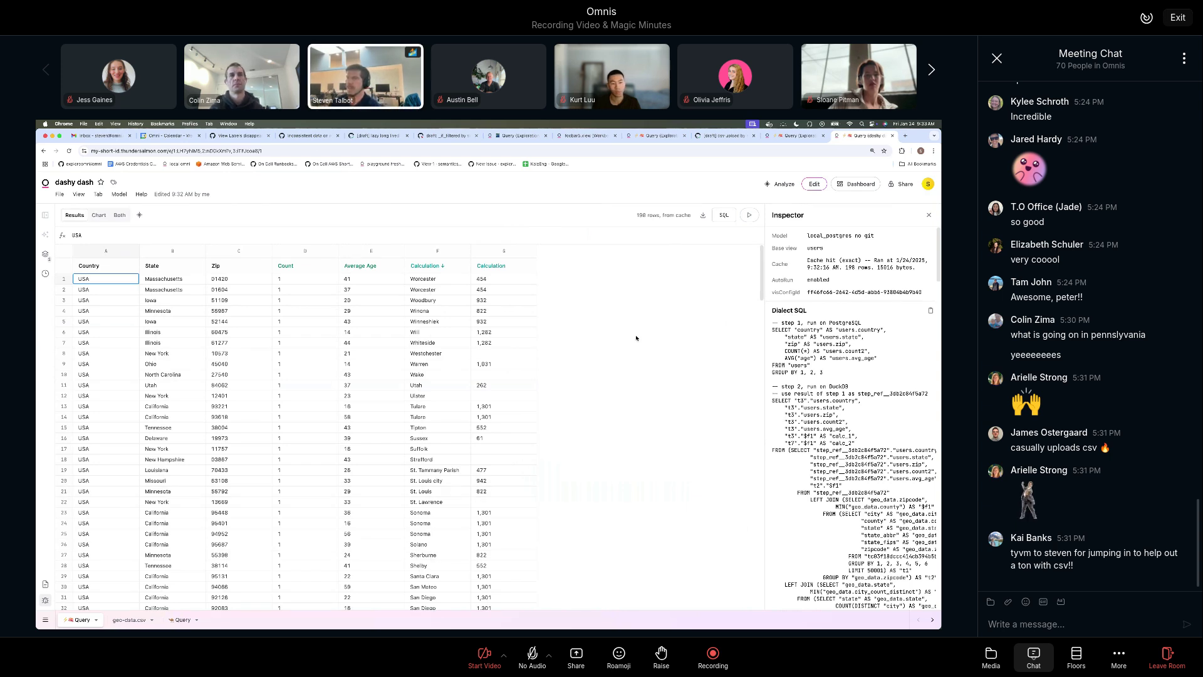
{"action": "left_click", "coordinate": [82, 217]}
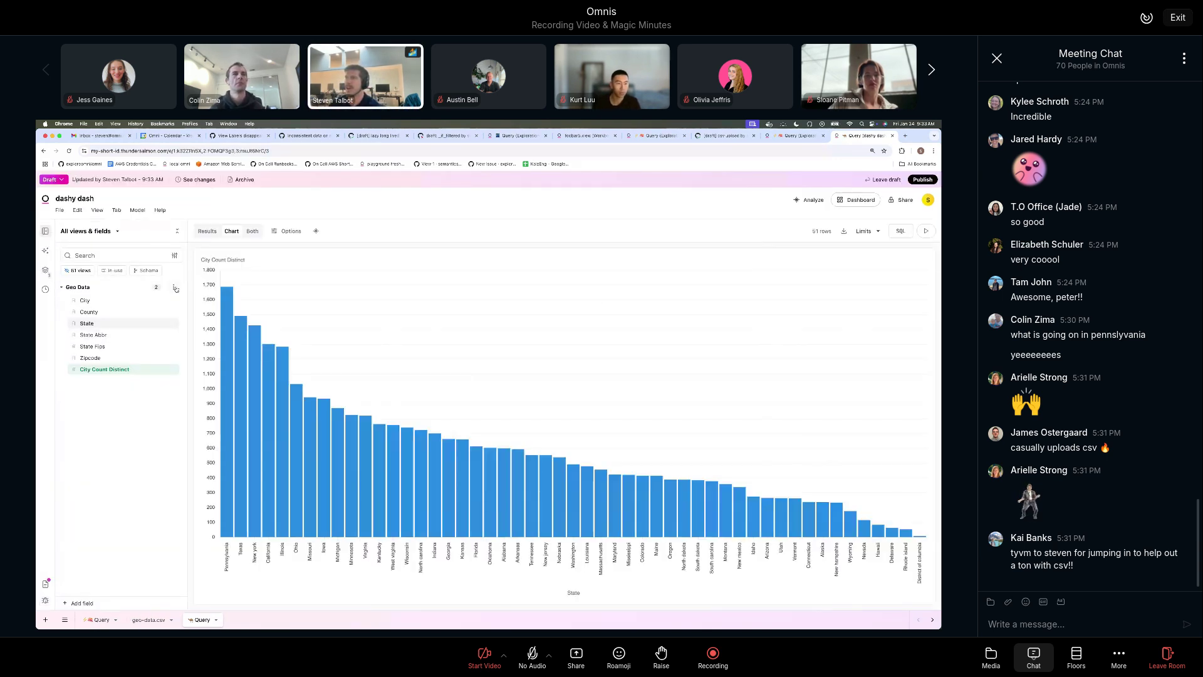
{"action": "left_click", "coordinate": [176, 288]}
{"action": "mouse_move", "coordinate": [208, 338]}
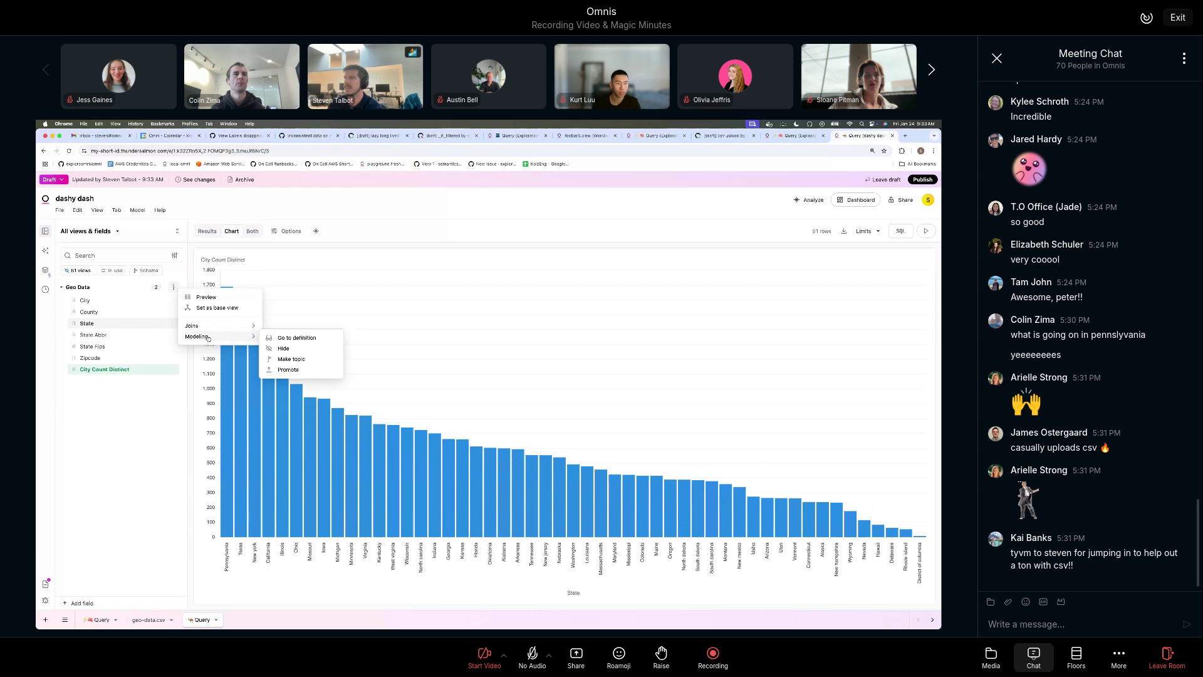
{"action": "left_click", "coordinate": [299, 338]}
{"action": "left_click", "coordinate": [845, 140]}
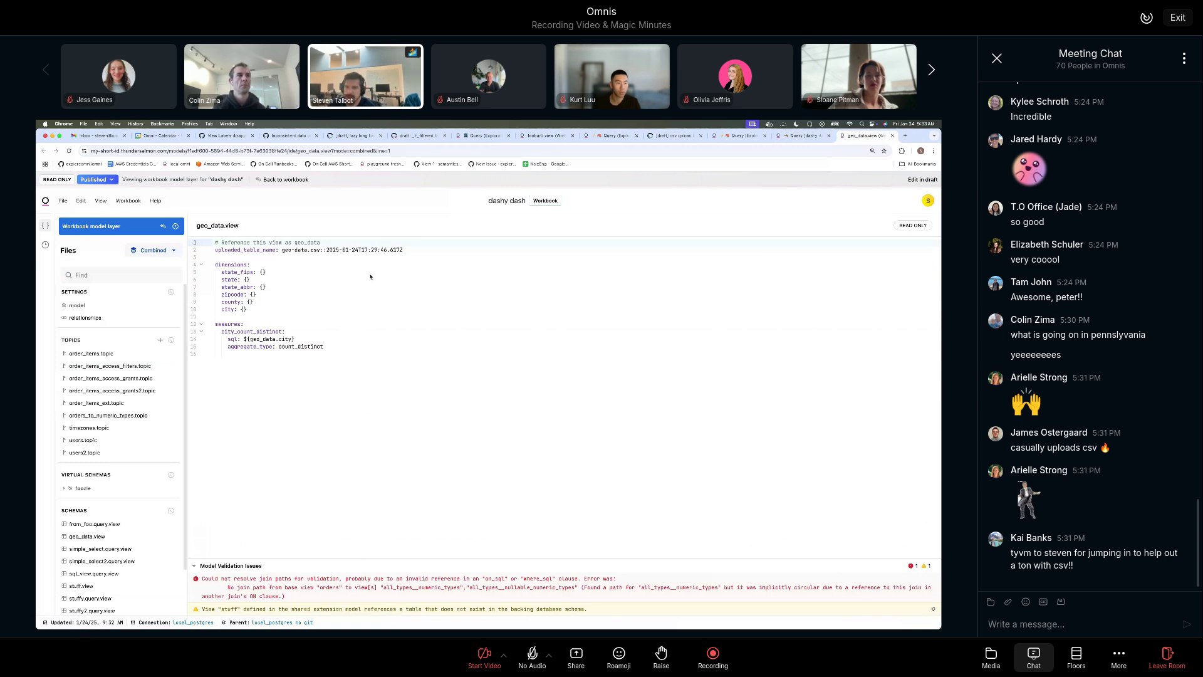
Examine the uploaded_table_name line and the dimensions in the geo_data.view definition
{"action": "left_click", "coordinate": [296, 284]}
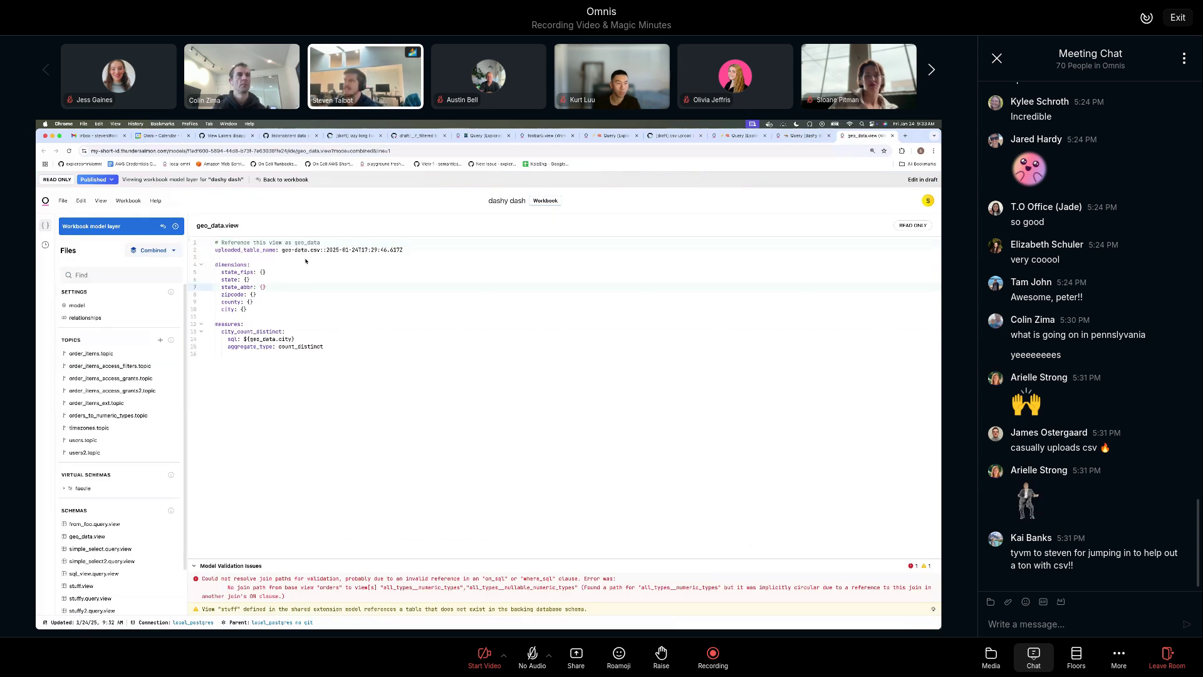
{"action": "triple_click", "coordinate": [363, 248]}
{"action": "left_click", "coordinate": [338, 250]}
{"action": "triple_click", "coordinate": [338, 250]}
{"action": "left_click", "coordinate": [361, 257]}
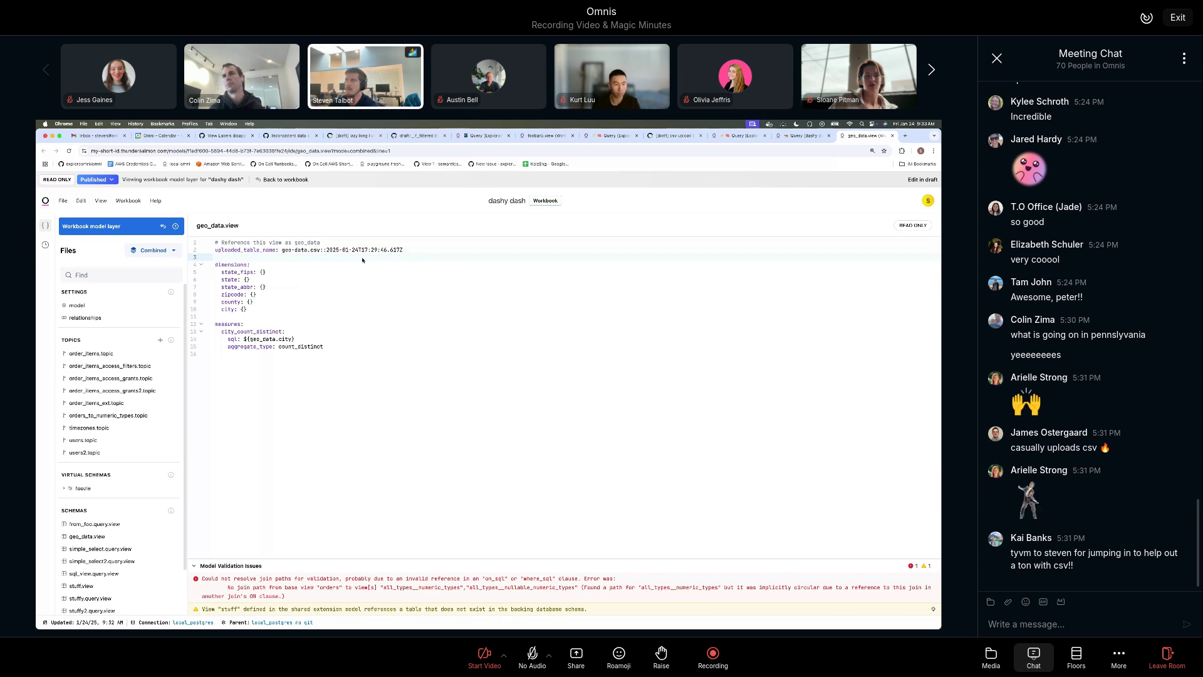
{"action": "triple_click", "coordinate": [255, 250]}
{"action": "left_click", "coordinate": [335, 272]}
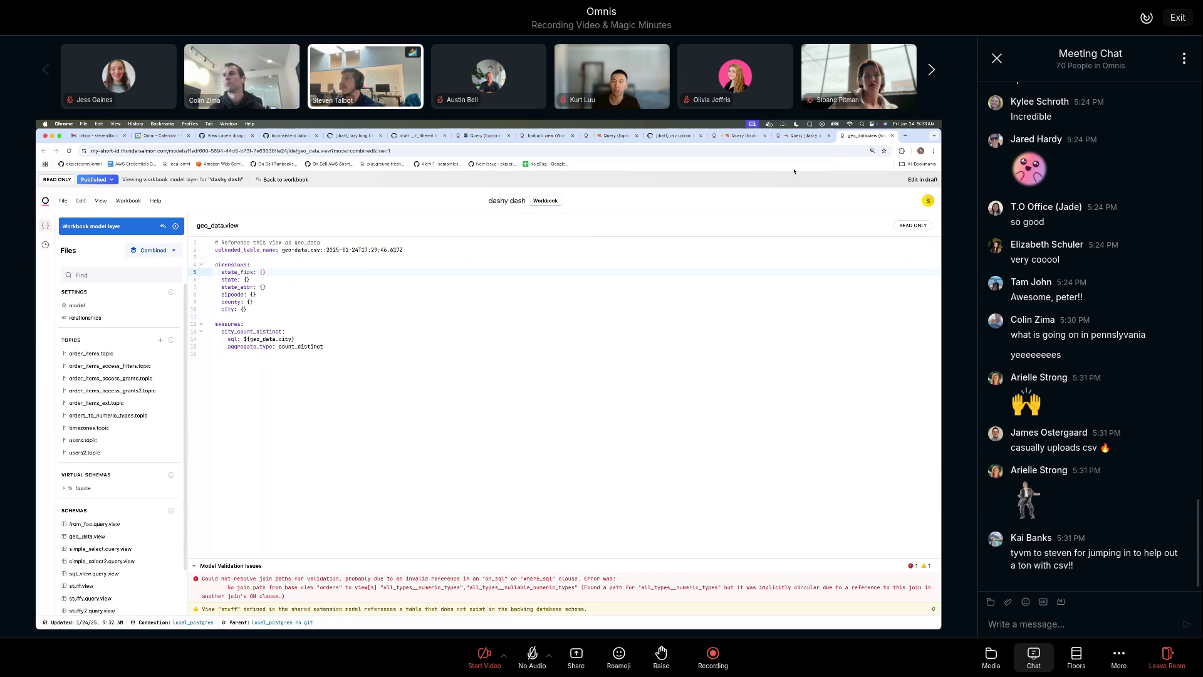
Return to the workbook draft and promote the Geo Data view to the shared model
{"action": "left_click", "coordinate": [797, 136]}
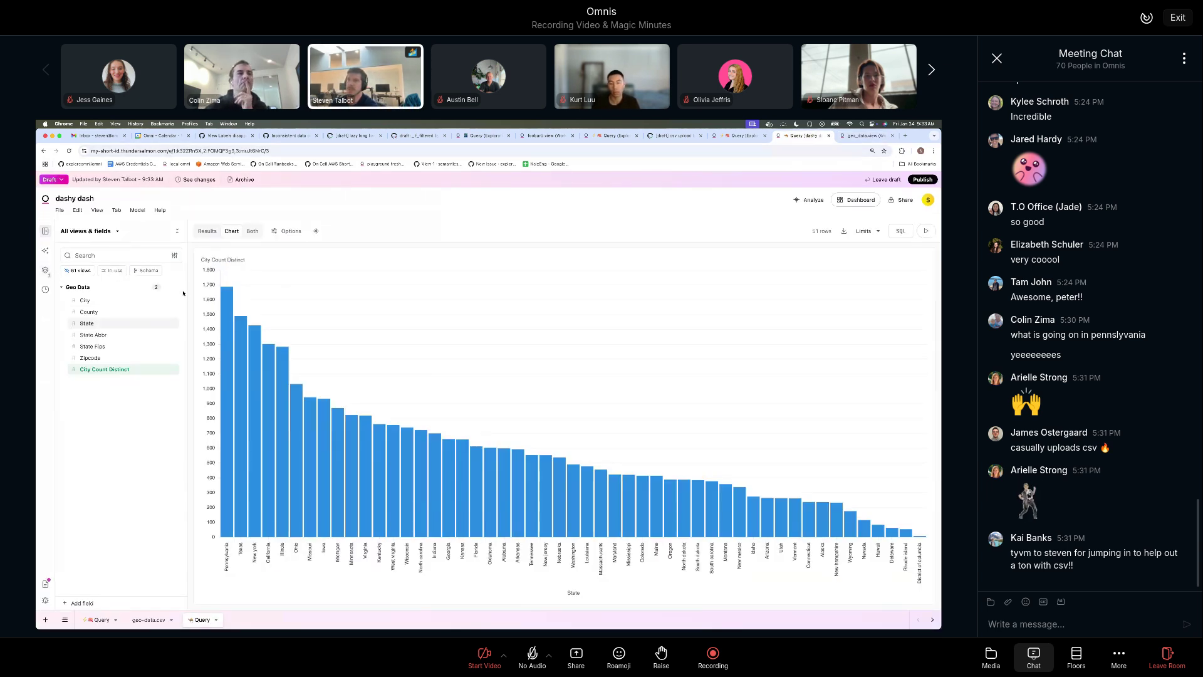
{"action": "left_click", "coordinate": [174, 287]}
{"action": "mouse_move", "coordinate": [231, 338]}
{"action": "left_click", "coordinate": [298, 372]}
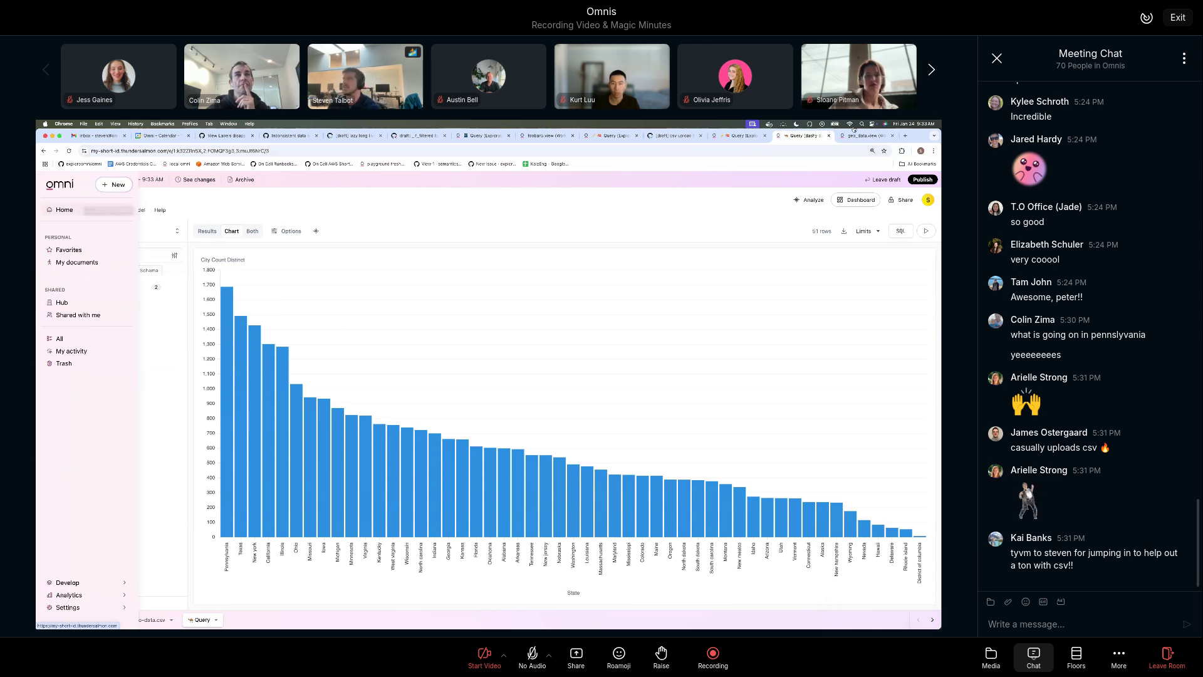
Open the Omni home page in a new browser tab and start a new analysis on the local_postgres no git model
{"action": "left_click", "coordinate": [115, 212], "text": "super"}
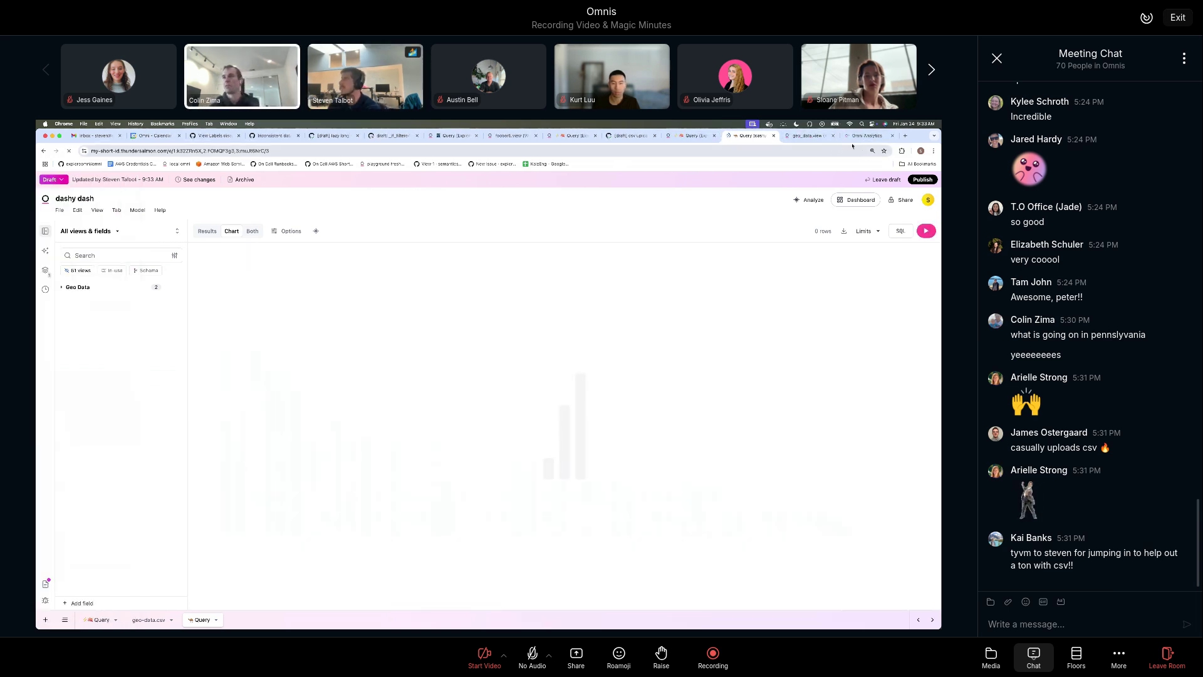
{"action": "left_click", "coordinate": [865, 137]}
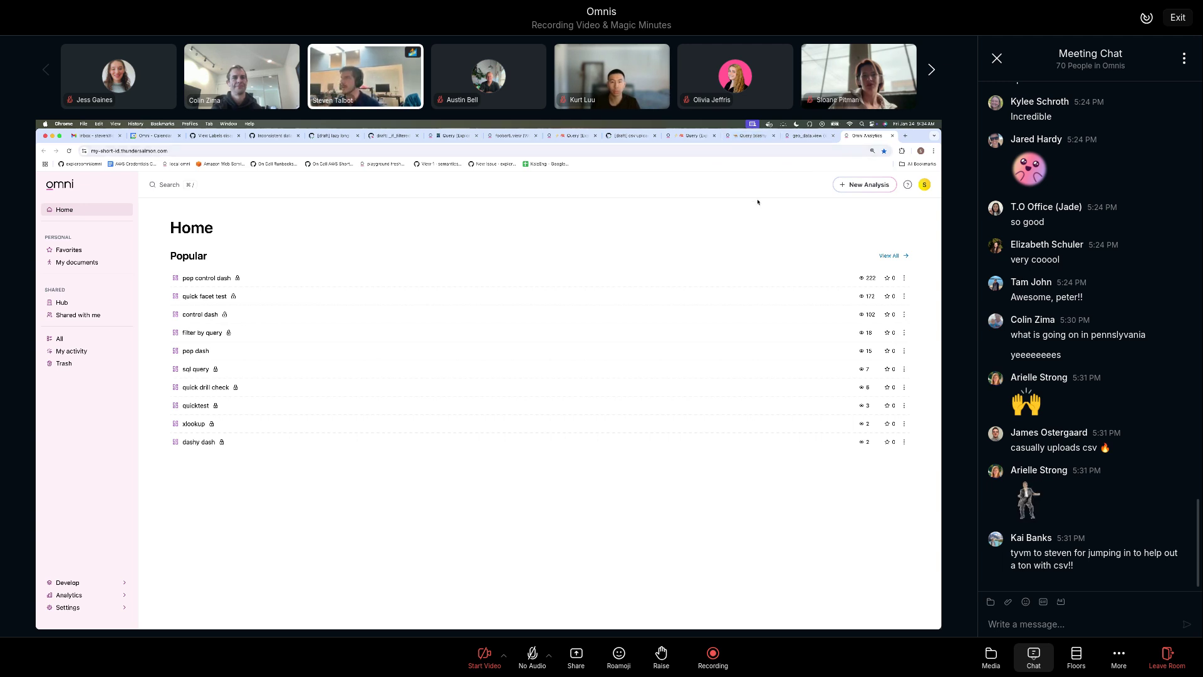
{"action": "left_click", "coordinate": [865, 184]}
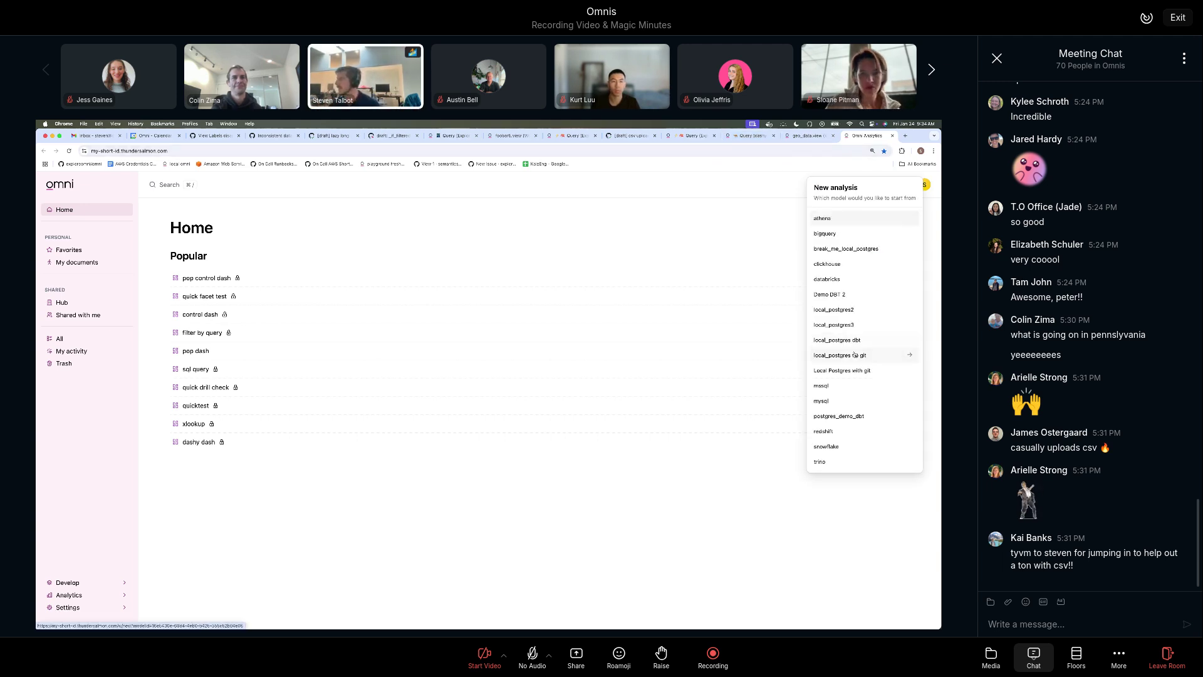
{"action": "left_click", "coordinate": [852, 356]}
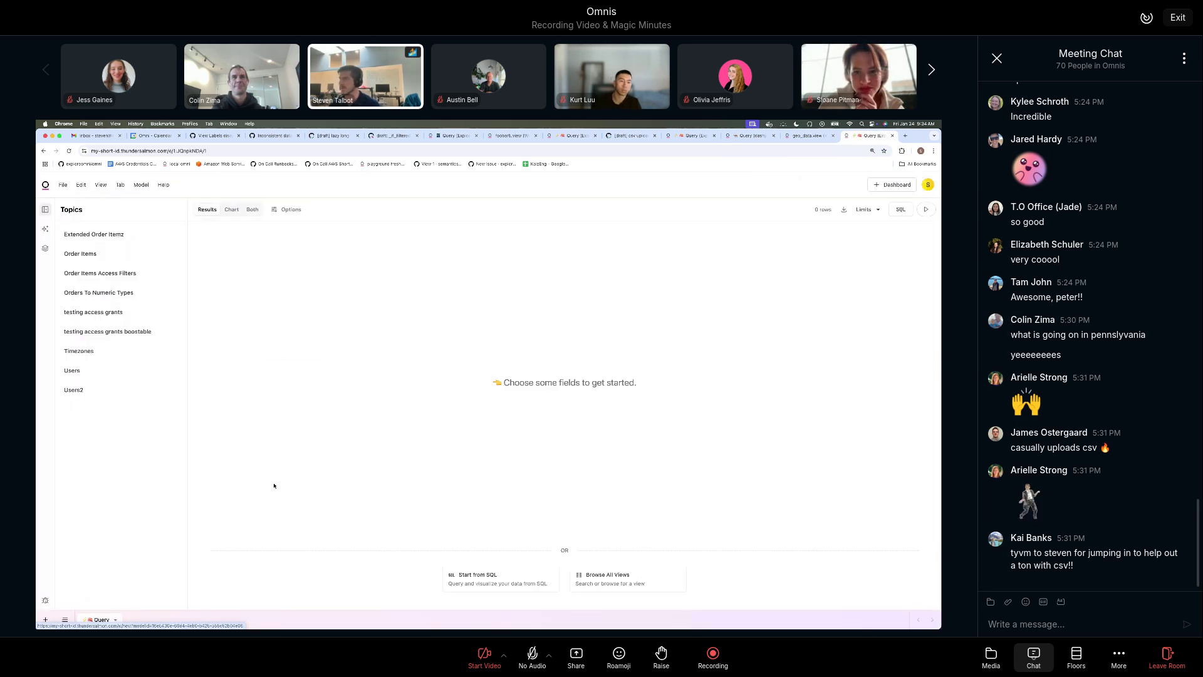
Browse all views and query Geo Data's City, State and City Count Distinct fields, then remove City to group by State only
{"action": "left_click", "coordinate": [602, 577]}
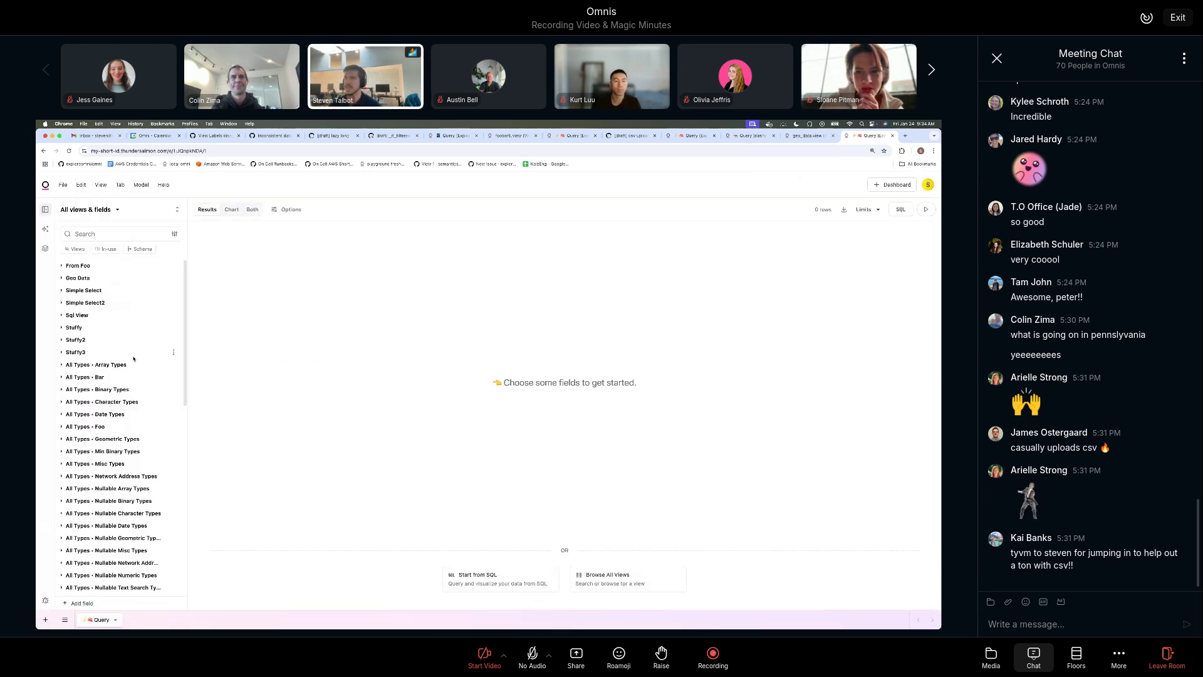
{"action": "left_click", "coordinate": [100, 280]}
{"action": "left_click", "coordinate": [97, 292]}
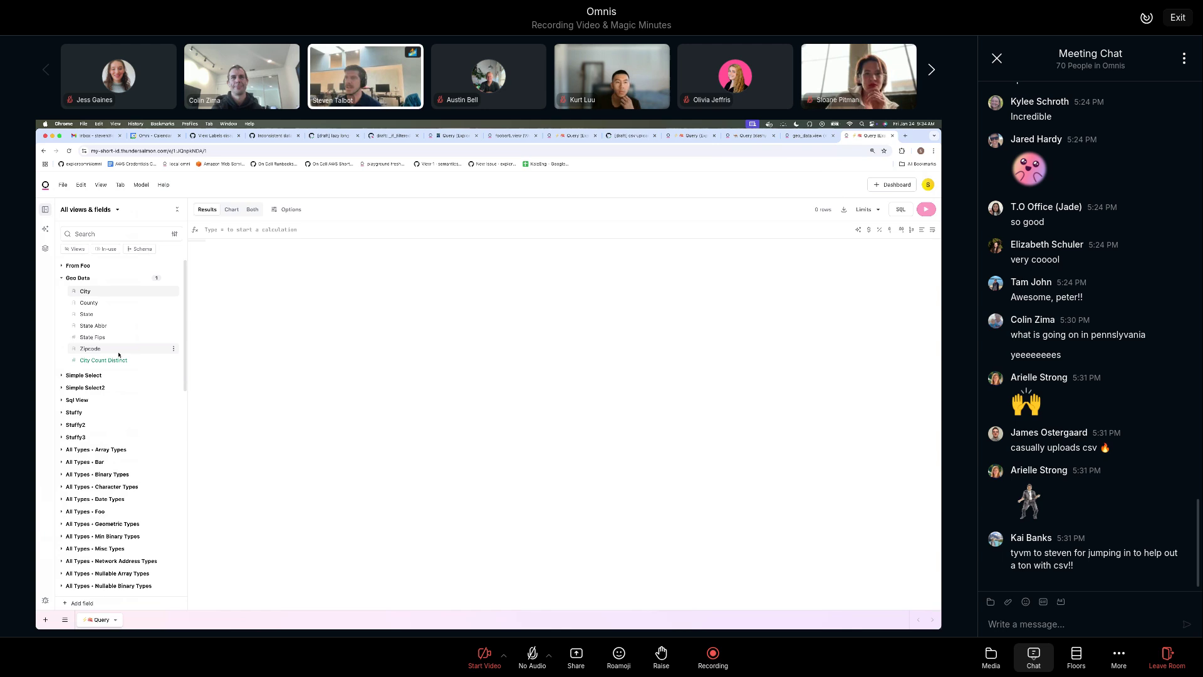
{"action": "left_click", "coordinate": [103, 303]}
{"action": "left_click", "coordinate": [105, 347]}
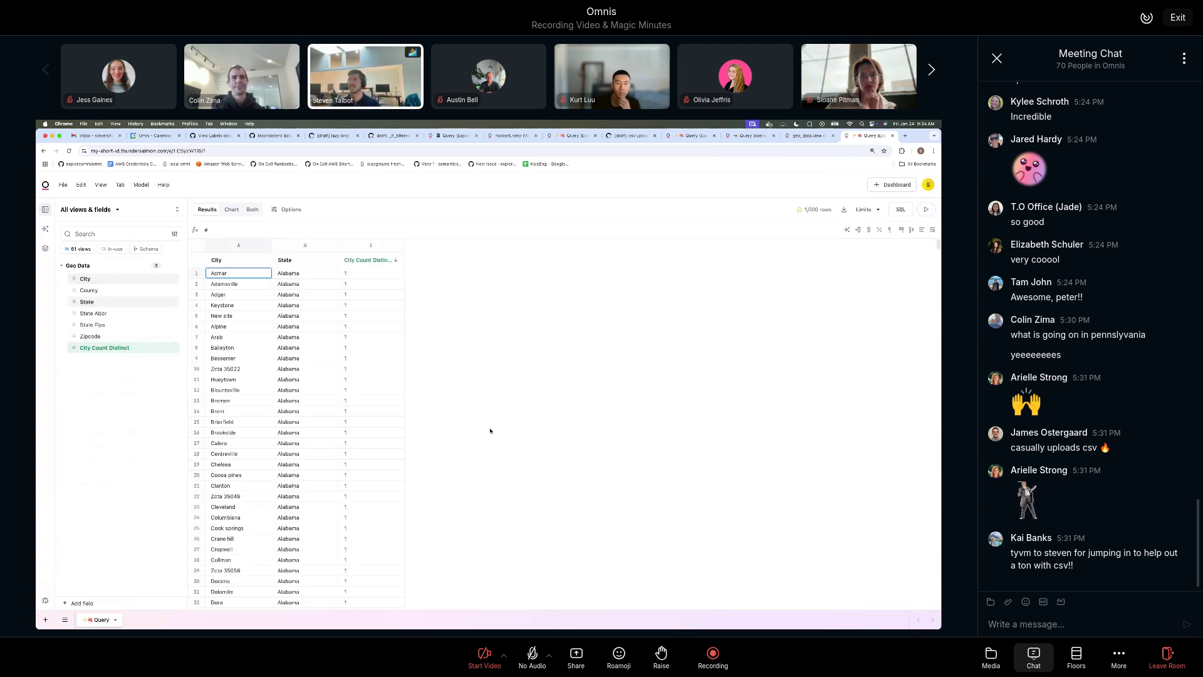
{"action": "left_click", "coordinate": [133, 280]}
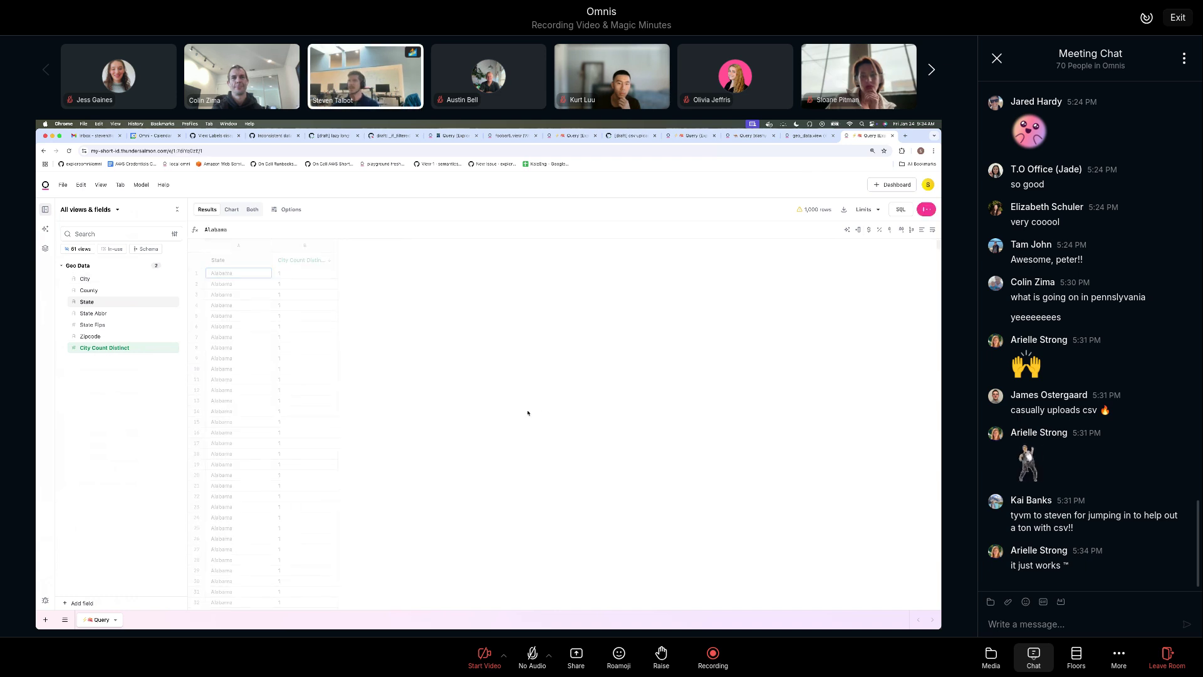